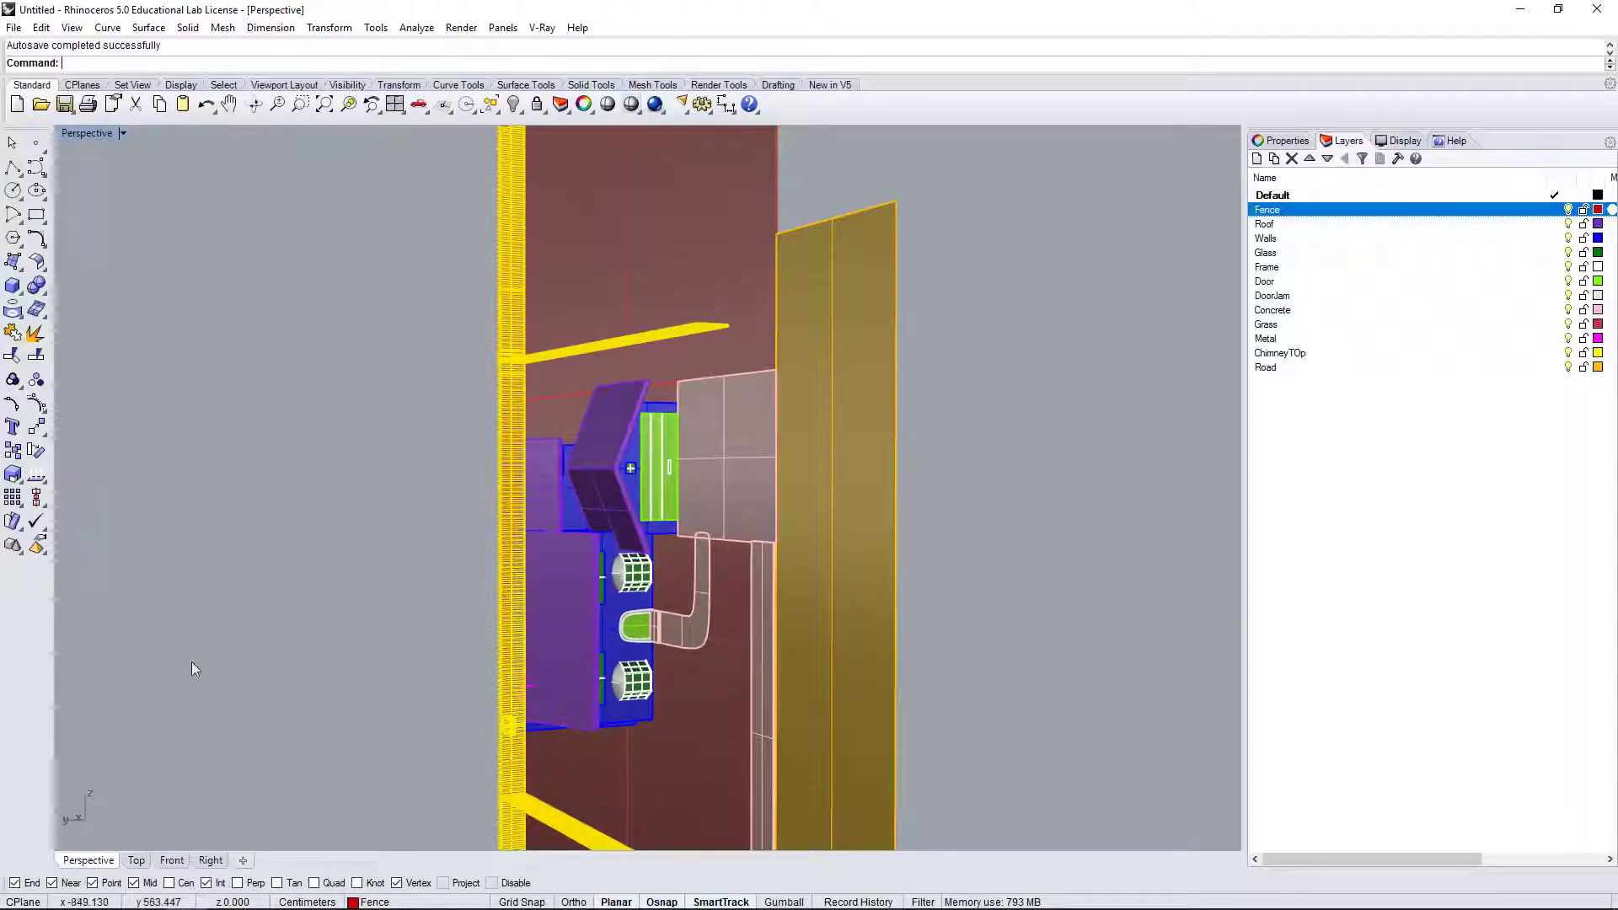
Orbit the Perspective view to look down on the house model from above.
{"action": "right_click_drag", "start_coordinate": [190, 661], "coordinate": [215, 763]}
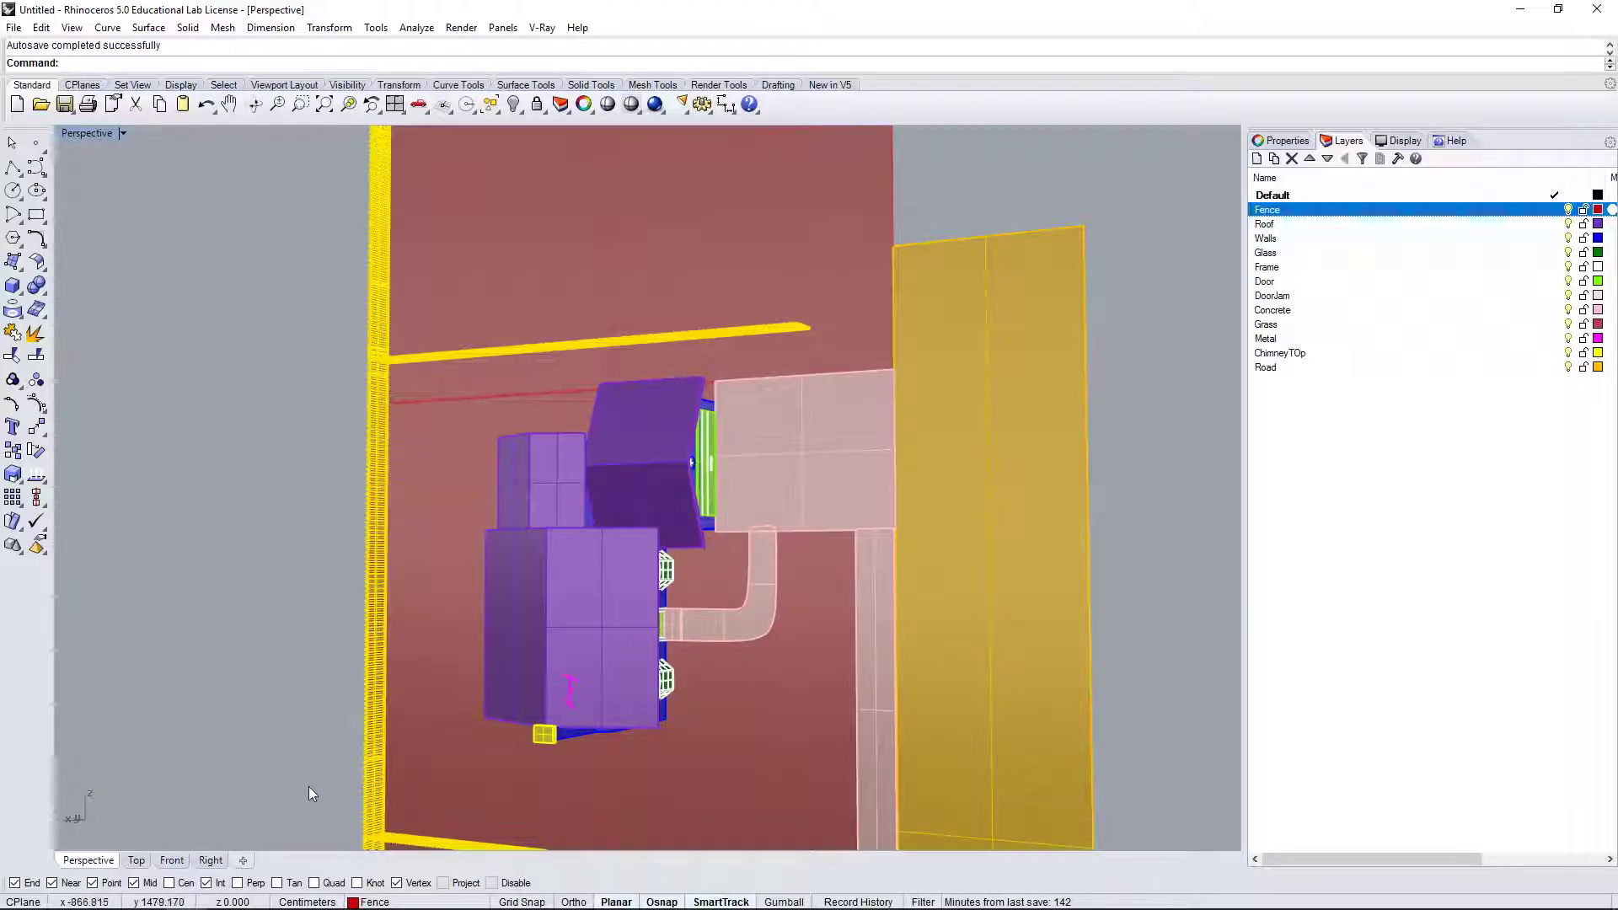
Select the lower purple block, tilted roof piece and boxes in turn to check their layers.
{"action": "left_click", "coordinate": [621, 621]}
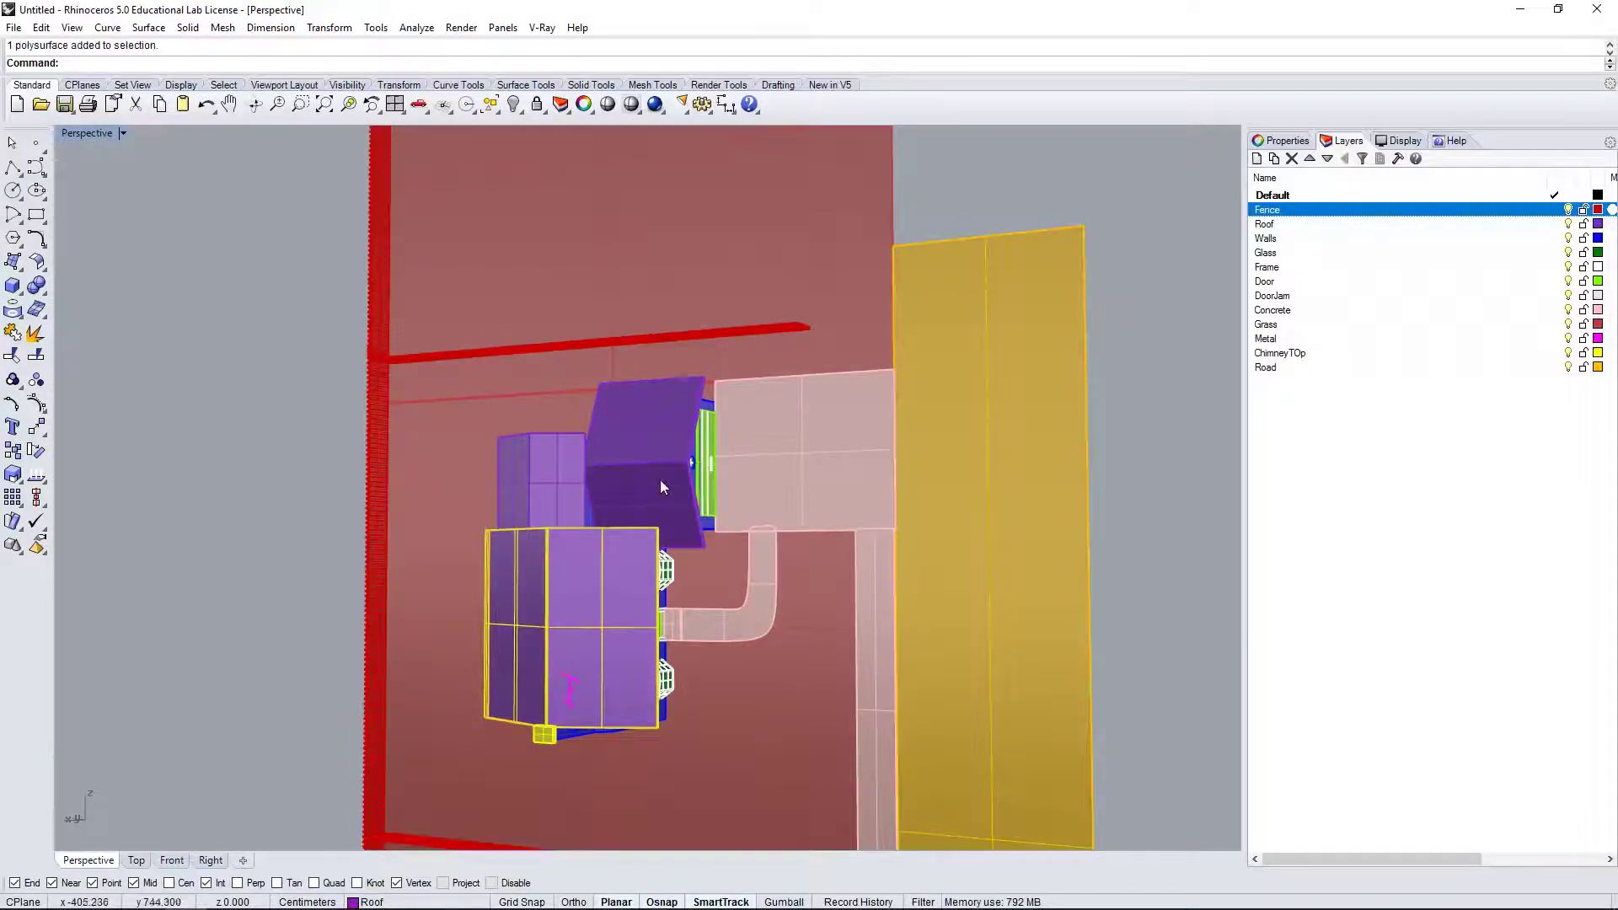
{"action": "scroll", "coordinate": [660, 480], "scroll_direction": "up", "scroll_amount": 4}
{"action": "scroll", "coordinate": [662, 487], "scroll_direction": "down", "scroll_amount": 4}
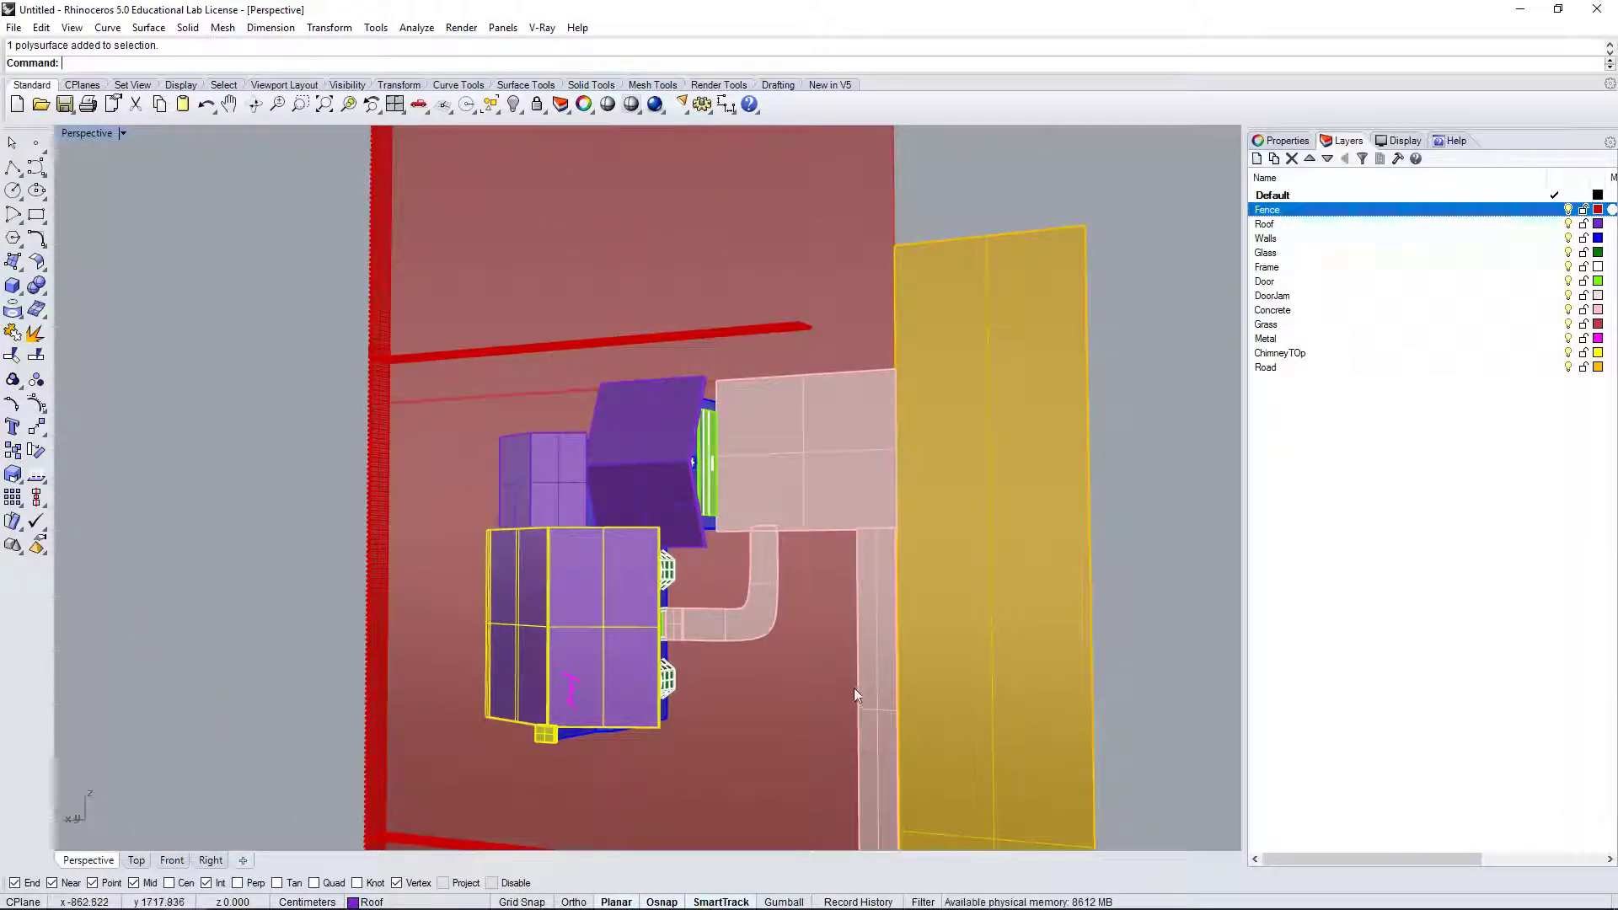
{"action": "right_click_drag", "start_coordinate": [853, 687], "coordinate": [746, 655]}
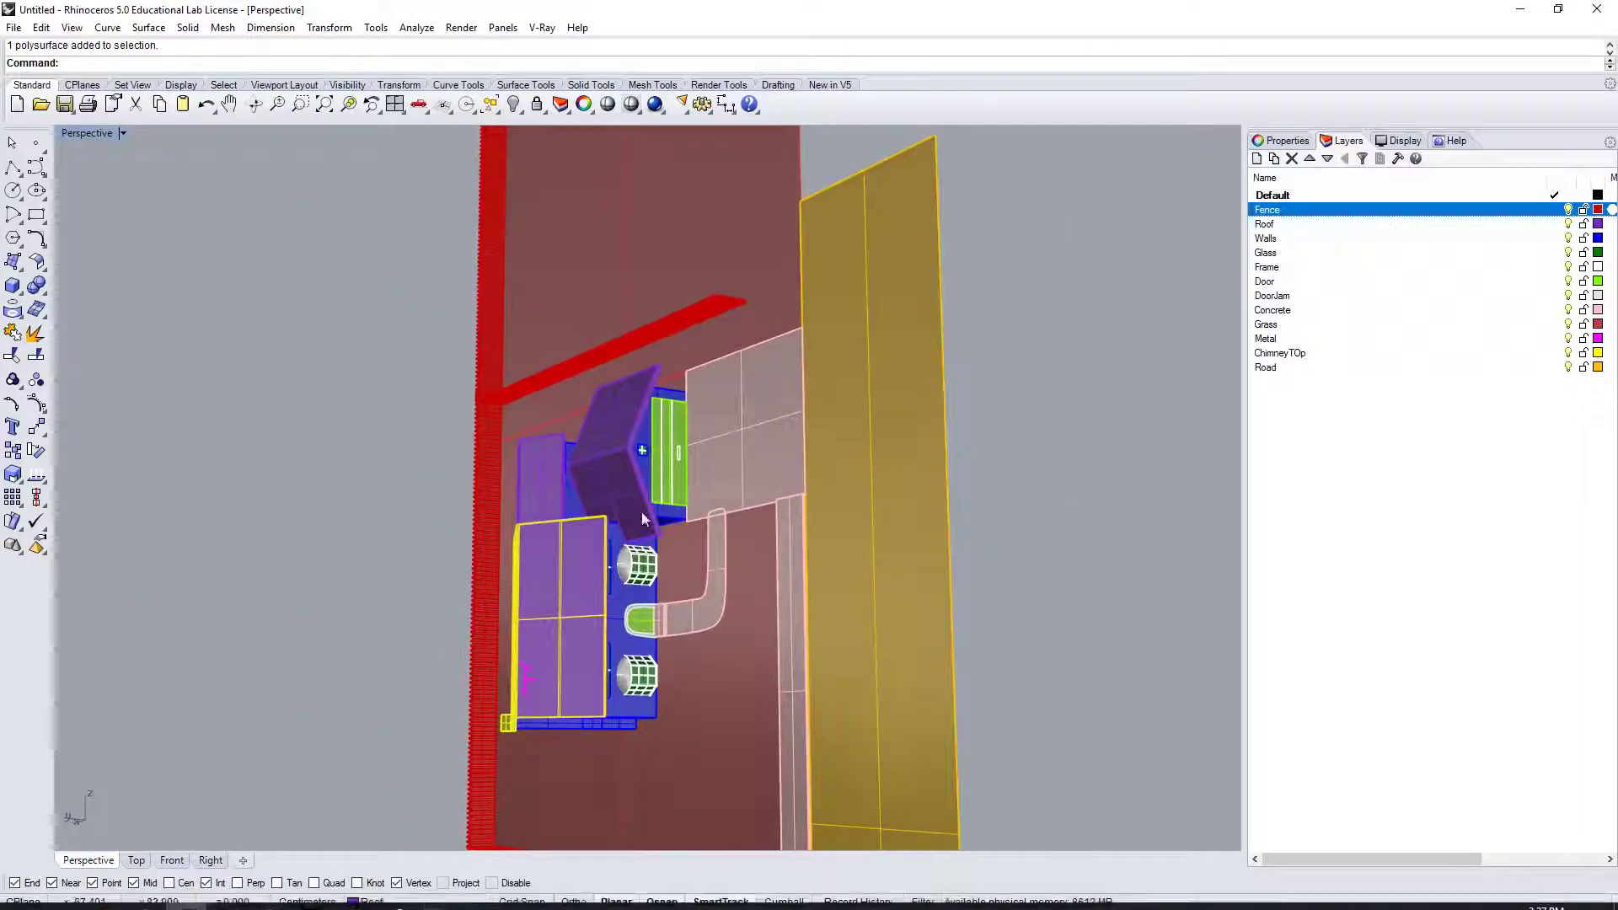
{"action": "scroll", "coordinate": [598, 503], "scroll_direction": "up", "scroll_amount": 4}
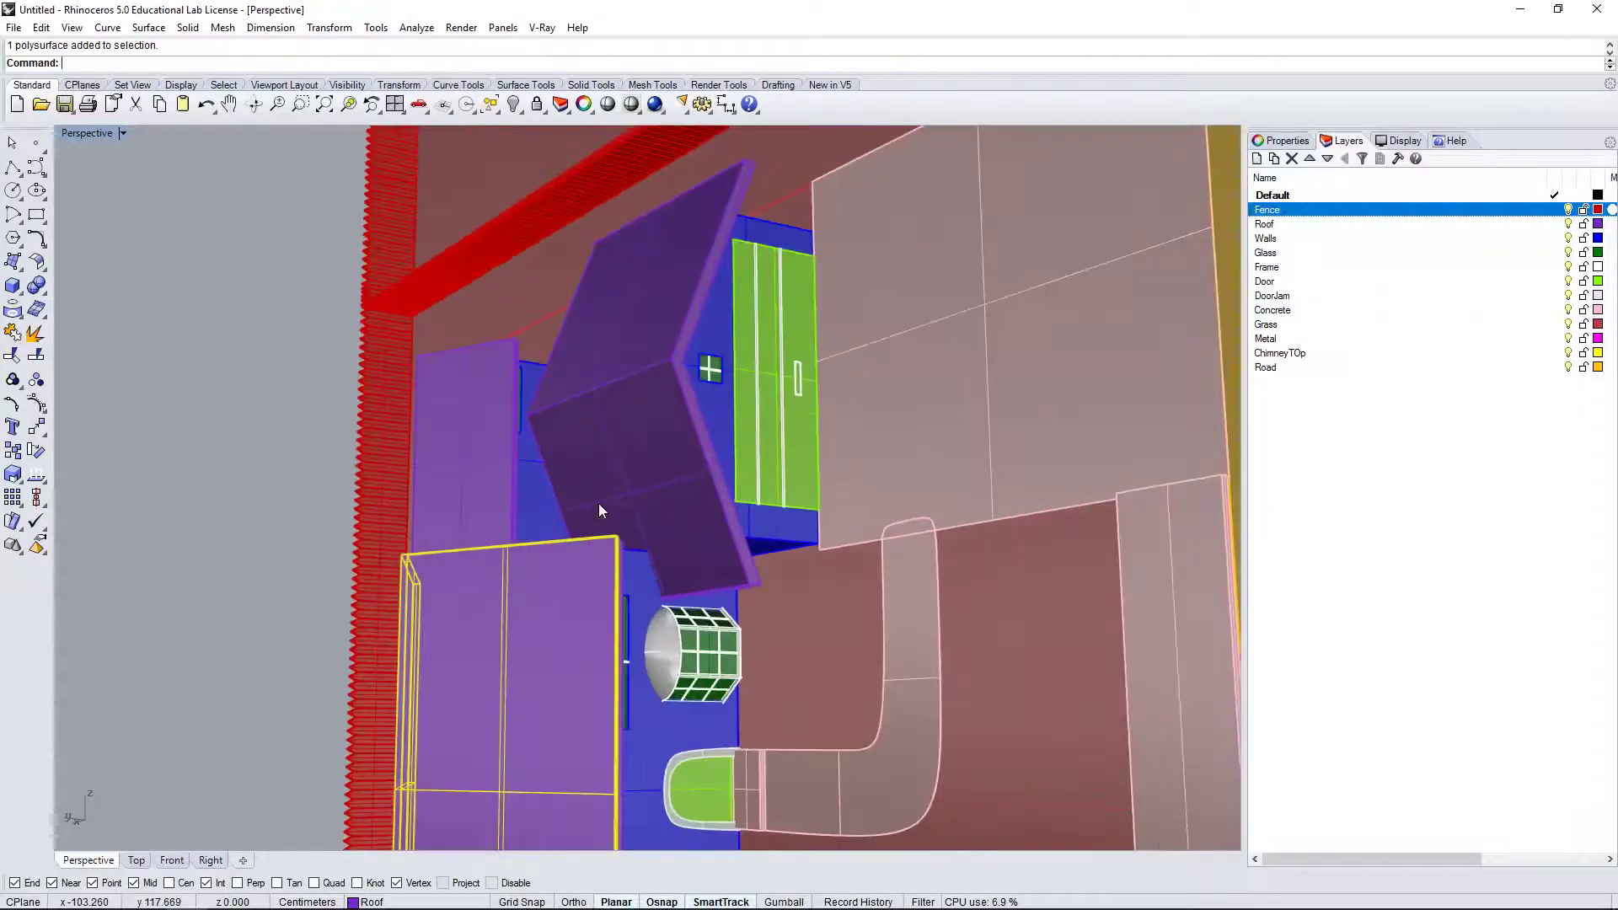
{"action": "scroll", "coordinate": [598, 503], "scroll_direction": "down", "scroll_amount": 4}
{"action": "scroll", "coordinate": [599, 503], "scroll_direction": "up", "scroll_amount": 4}
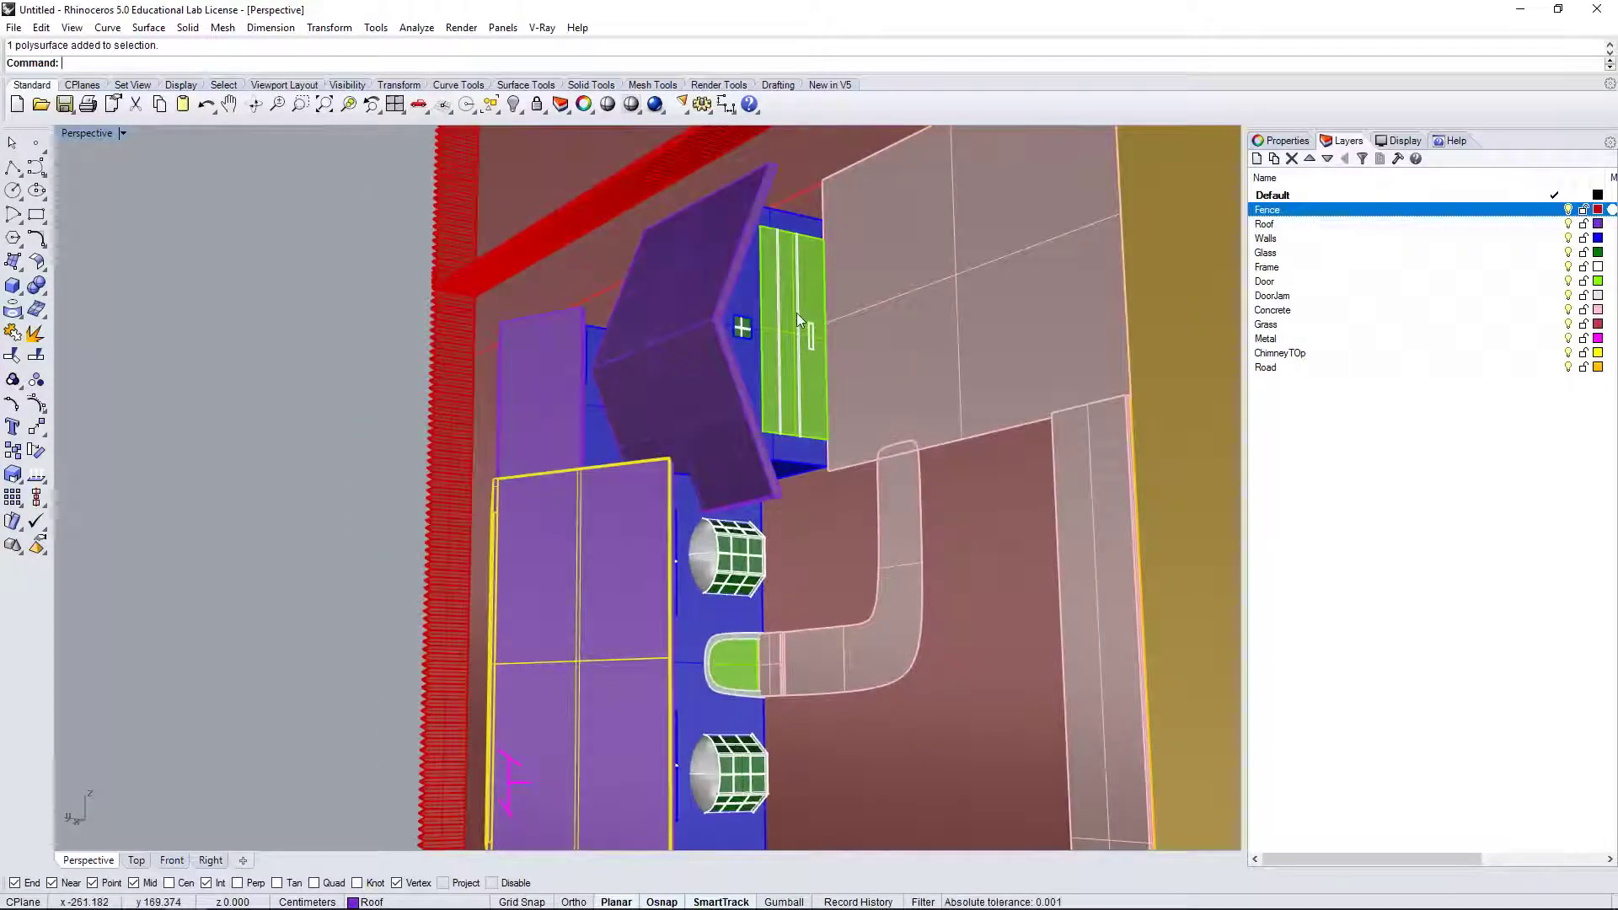
{"action": "left_click", "coordinate": [764, 308]}
{"action": "left_click", "coordinate": [593, 433]}
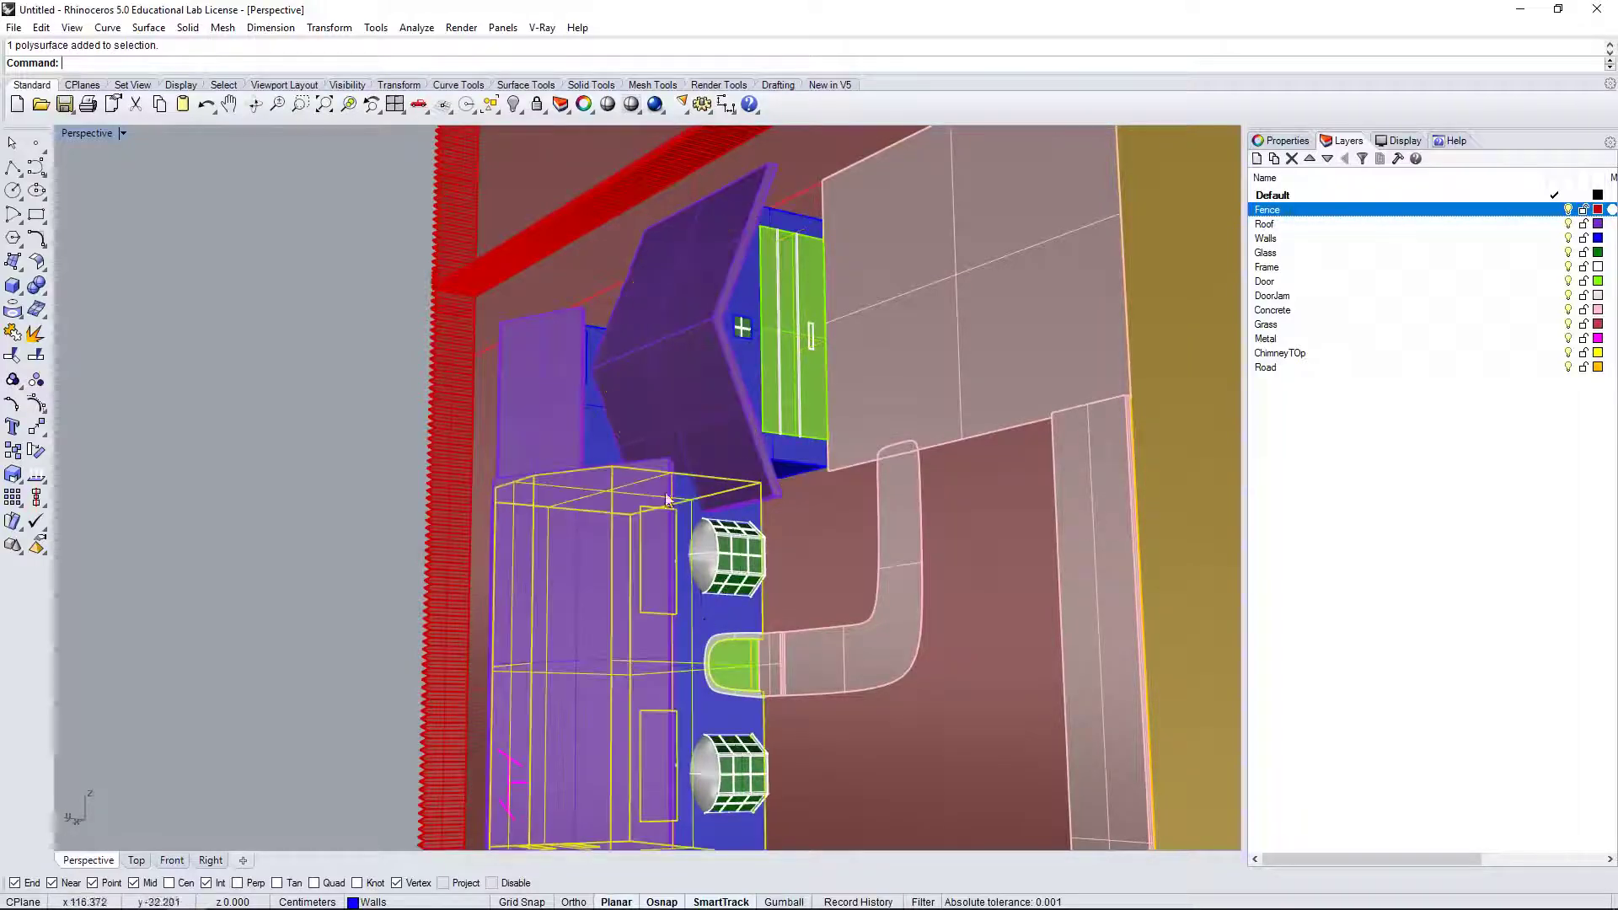
{"action": "left_click", "coordinate": [593, 436]}
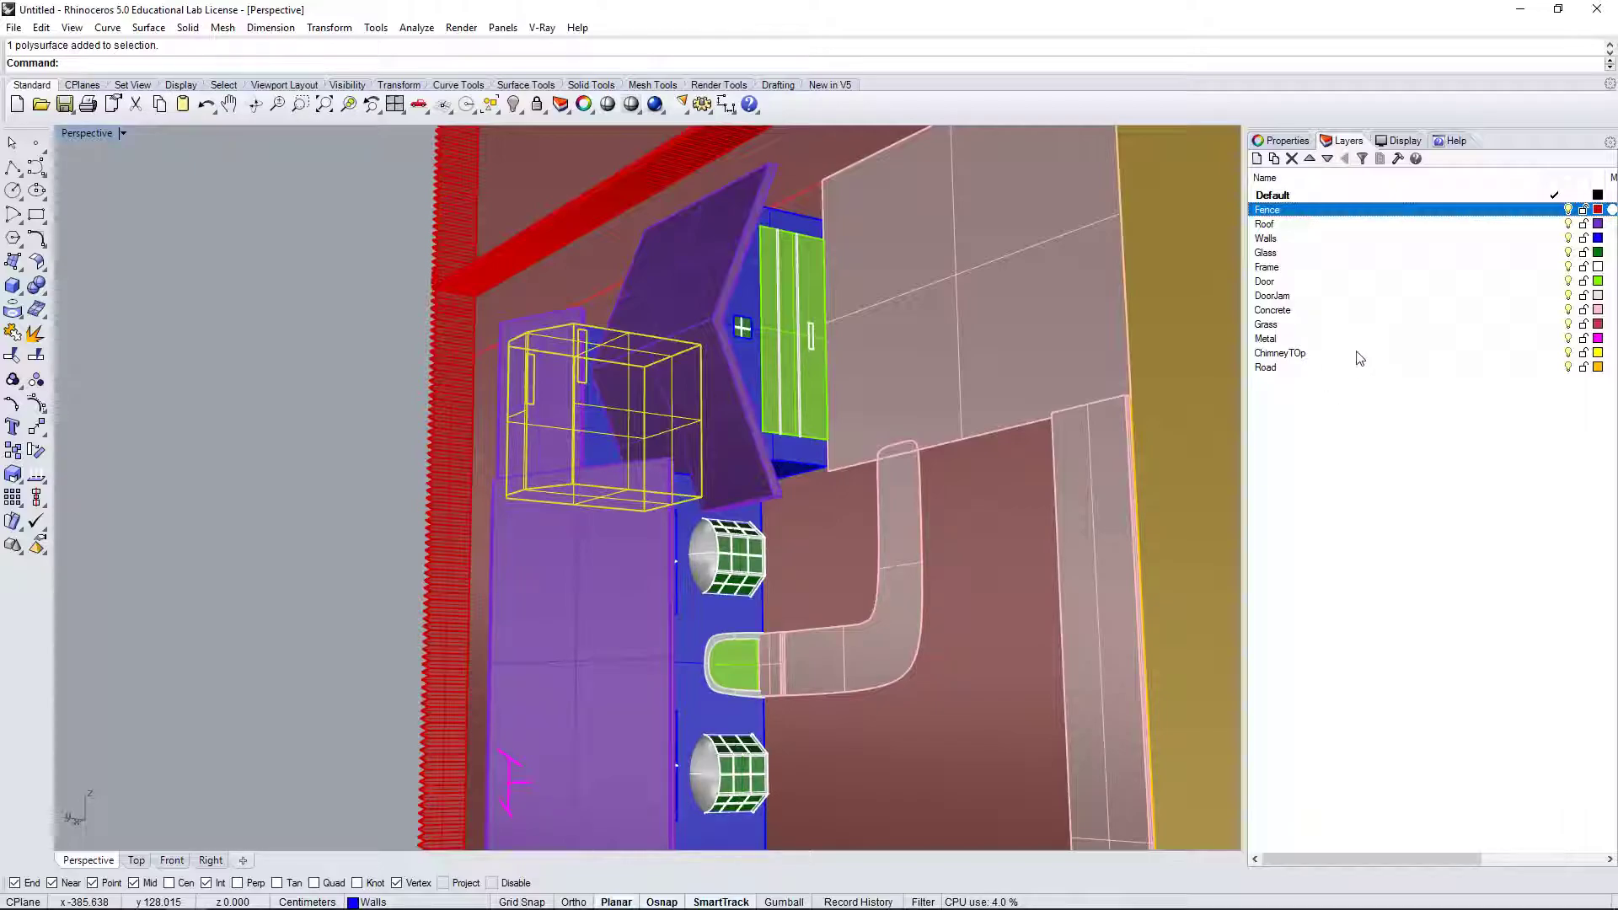
Hide the Walls, Fence and every other layer from Walls to Road, leaving only Roof.
{"action": "left_click", "coordinate": [1568, 238]}
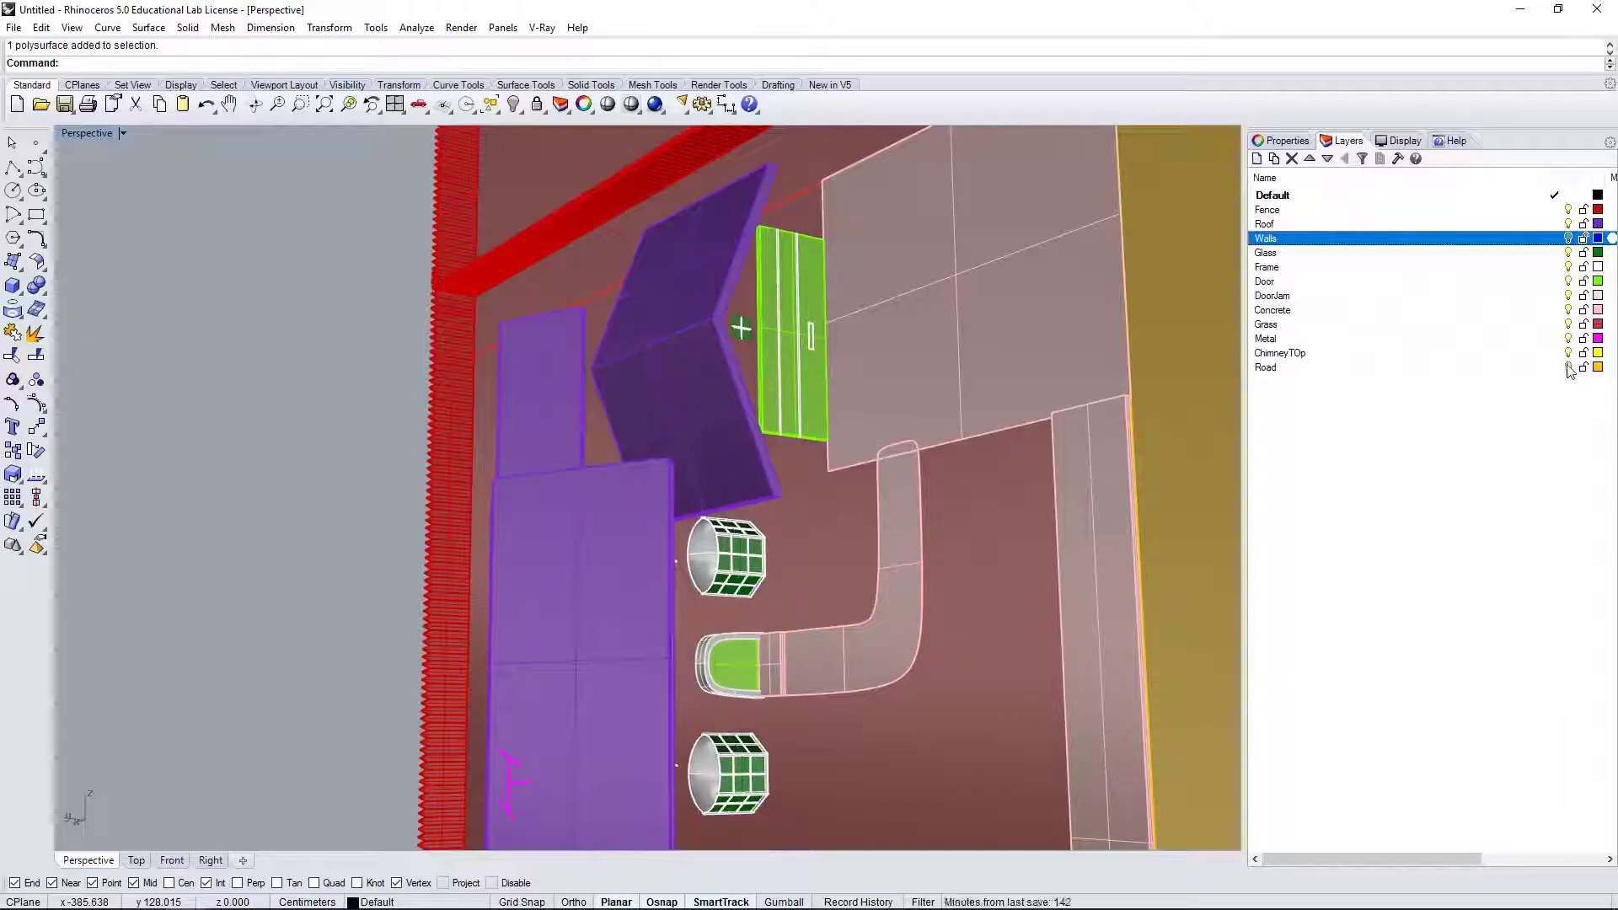
{"action": "left_click", "coordinate": [1568, 367], "text": "shift"}
{"action": "left_click", "coordinate": [1569, 214]}
{"action": "left_click", "coordinate": [1568, 210]}
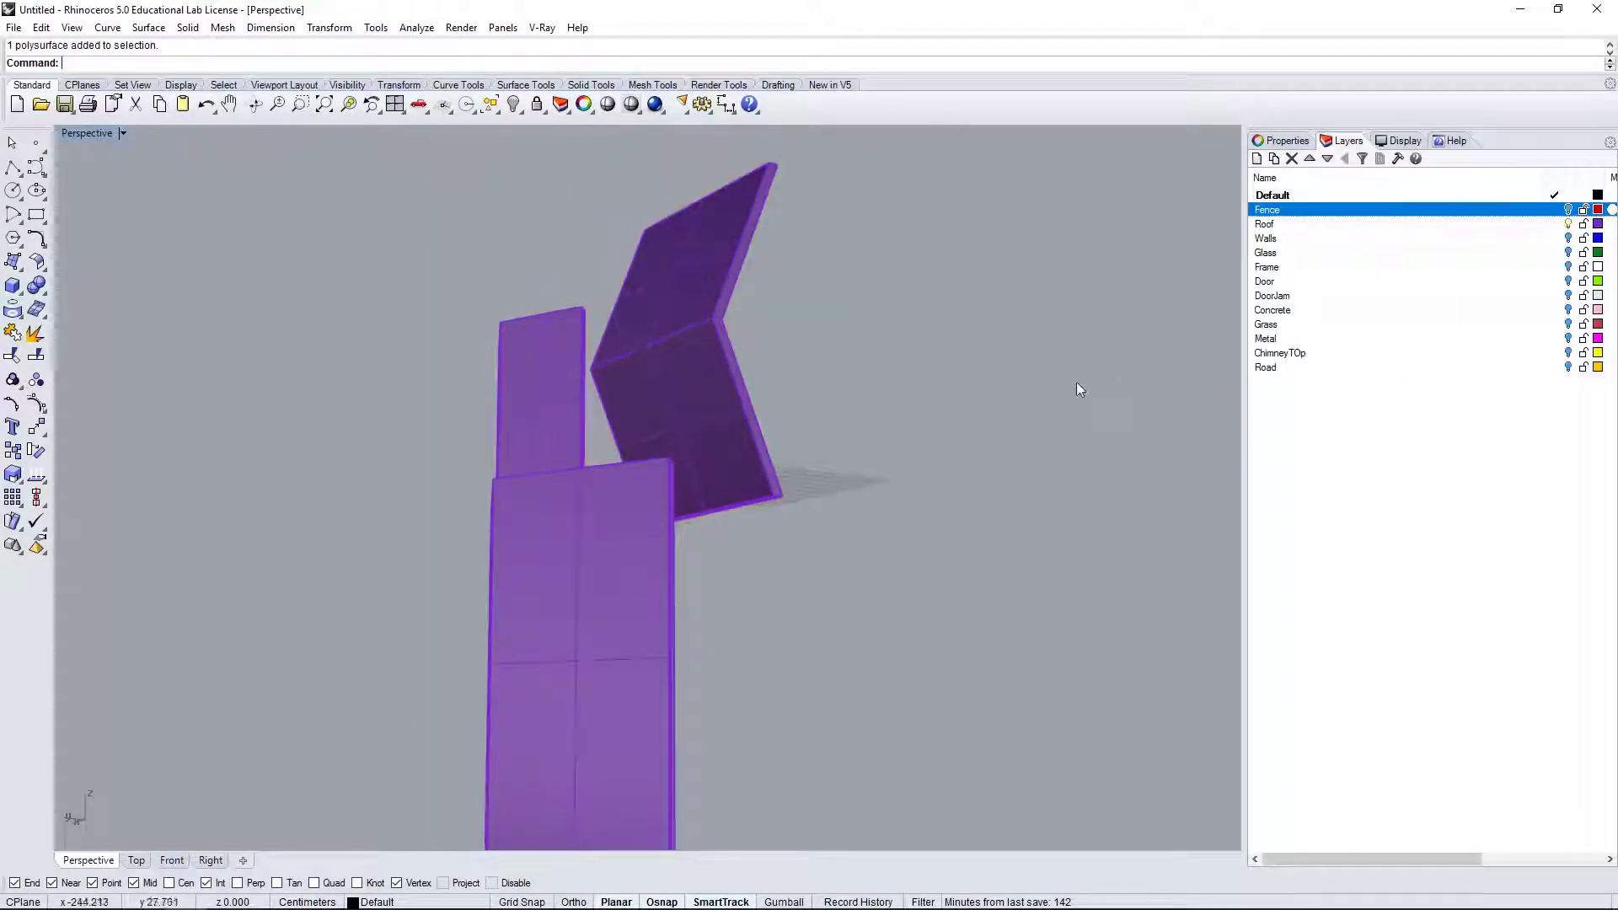
{"action": "scroll", "coordinate": [1075, 382], "scroll_direction": "down", "scroll_amount": 5}
{"action": "scroll", "coordinate": [989, 482], "scroll_direction": "up", "scroll_amount": 4}
Mesh the bent roof piece and tall roof column at the highest polygon density.
{"action": "left_click", "coordinate": [914, 310], "text": "shift"}
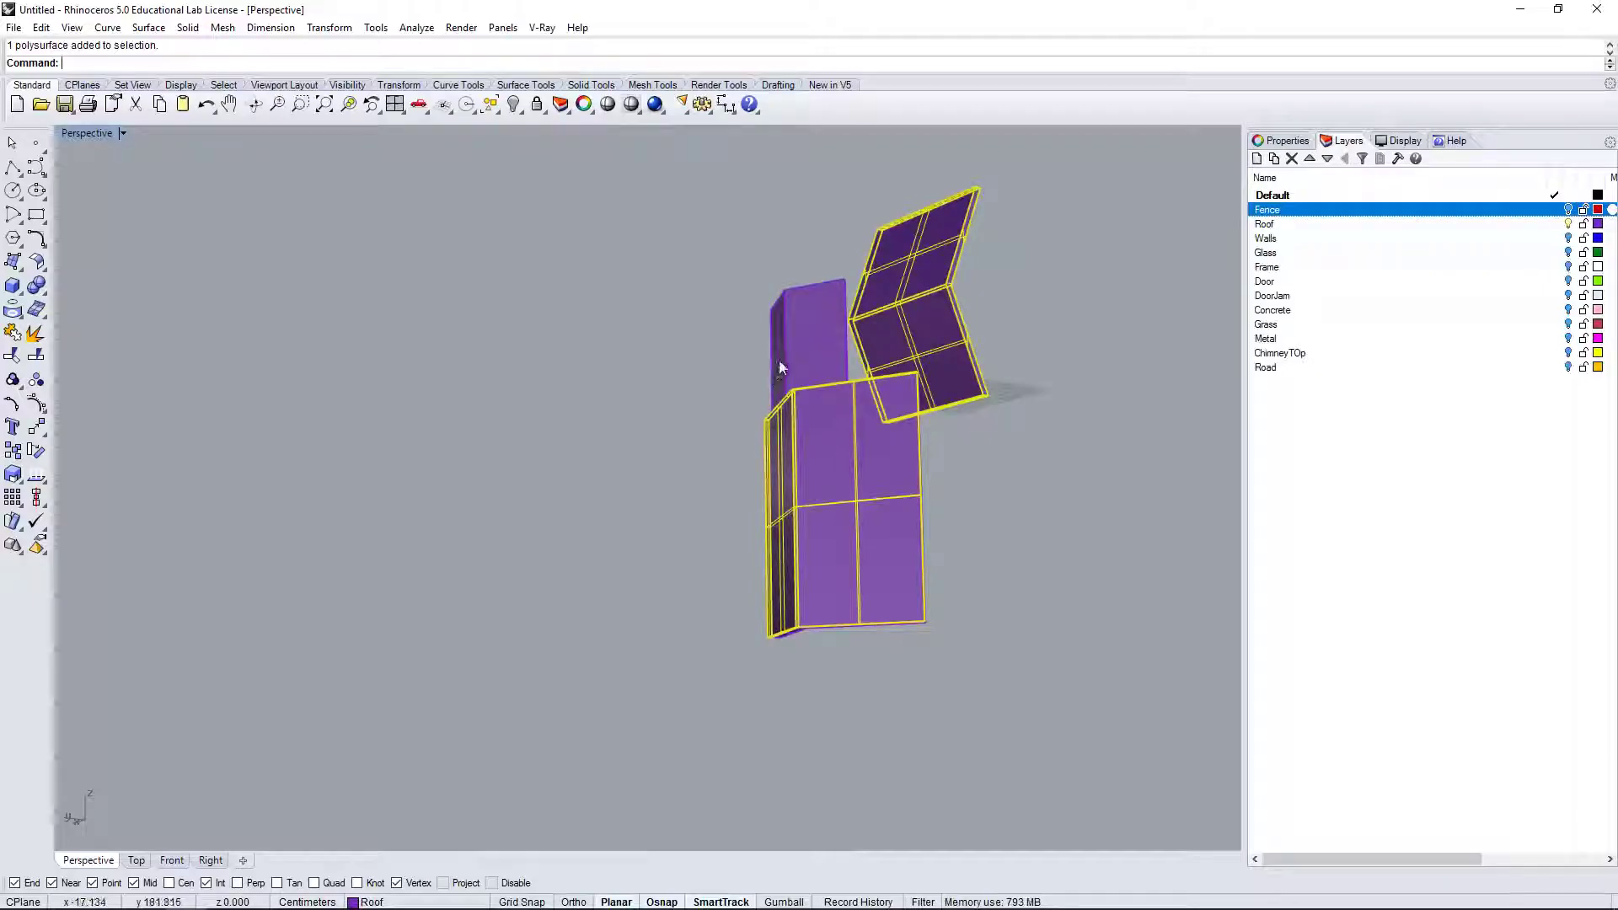
{"action": "left_click", "coordinate": [782, 376], "text": "shift"}
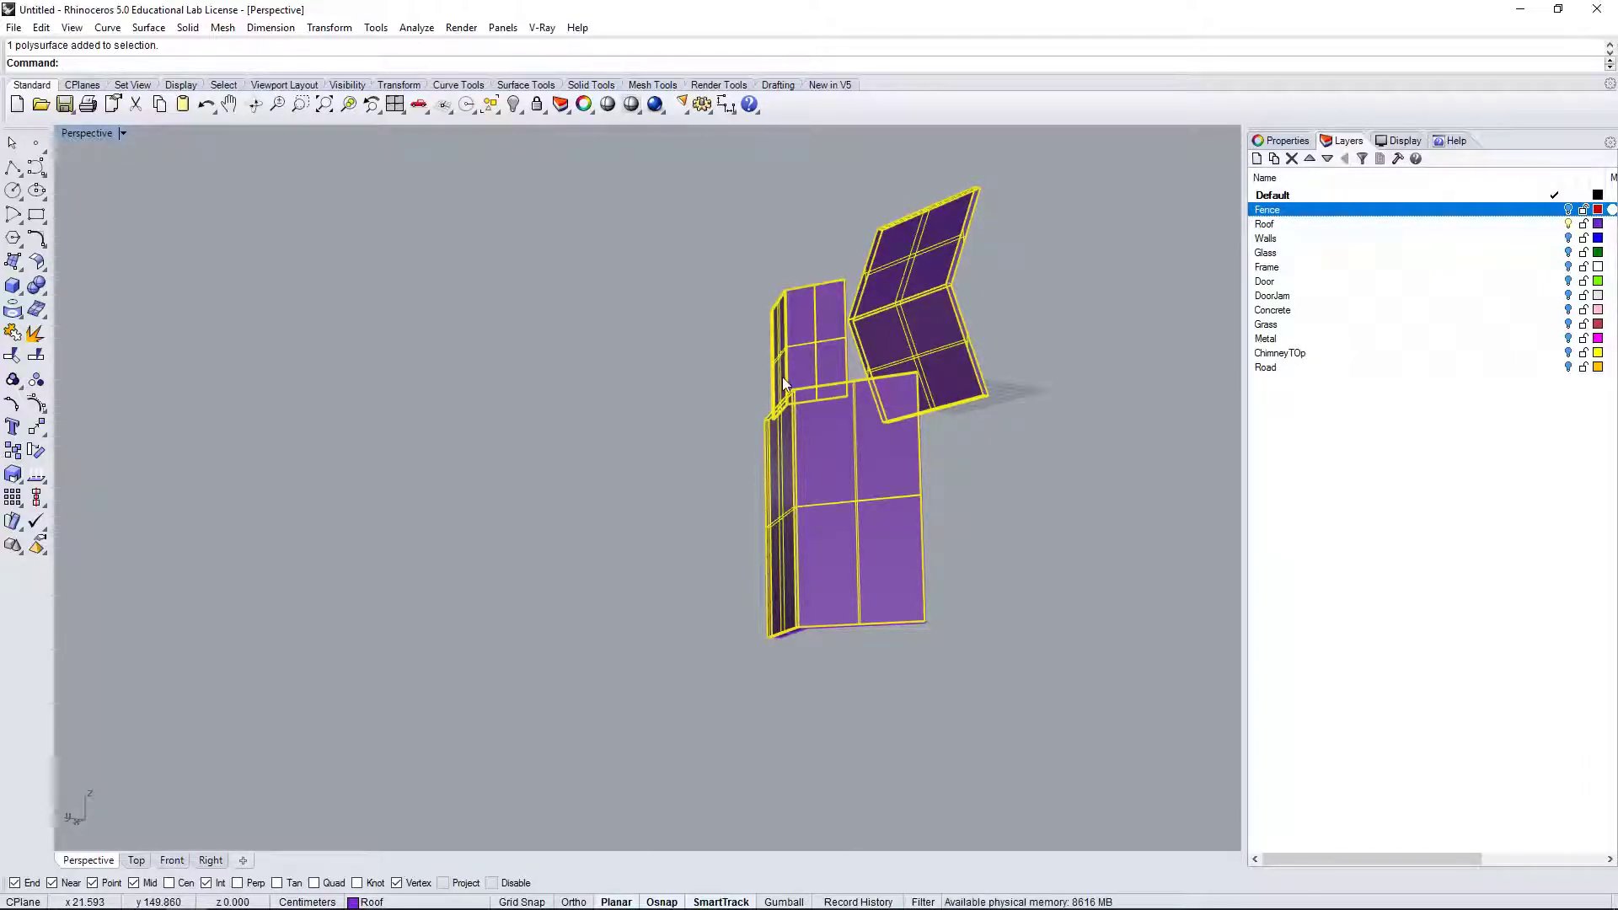
{"action": "type", "text": "Mesh"}
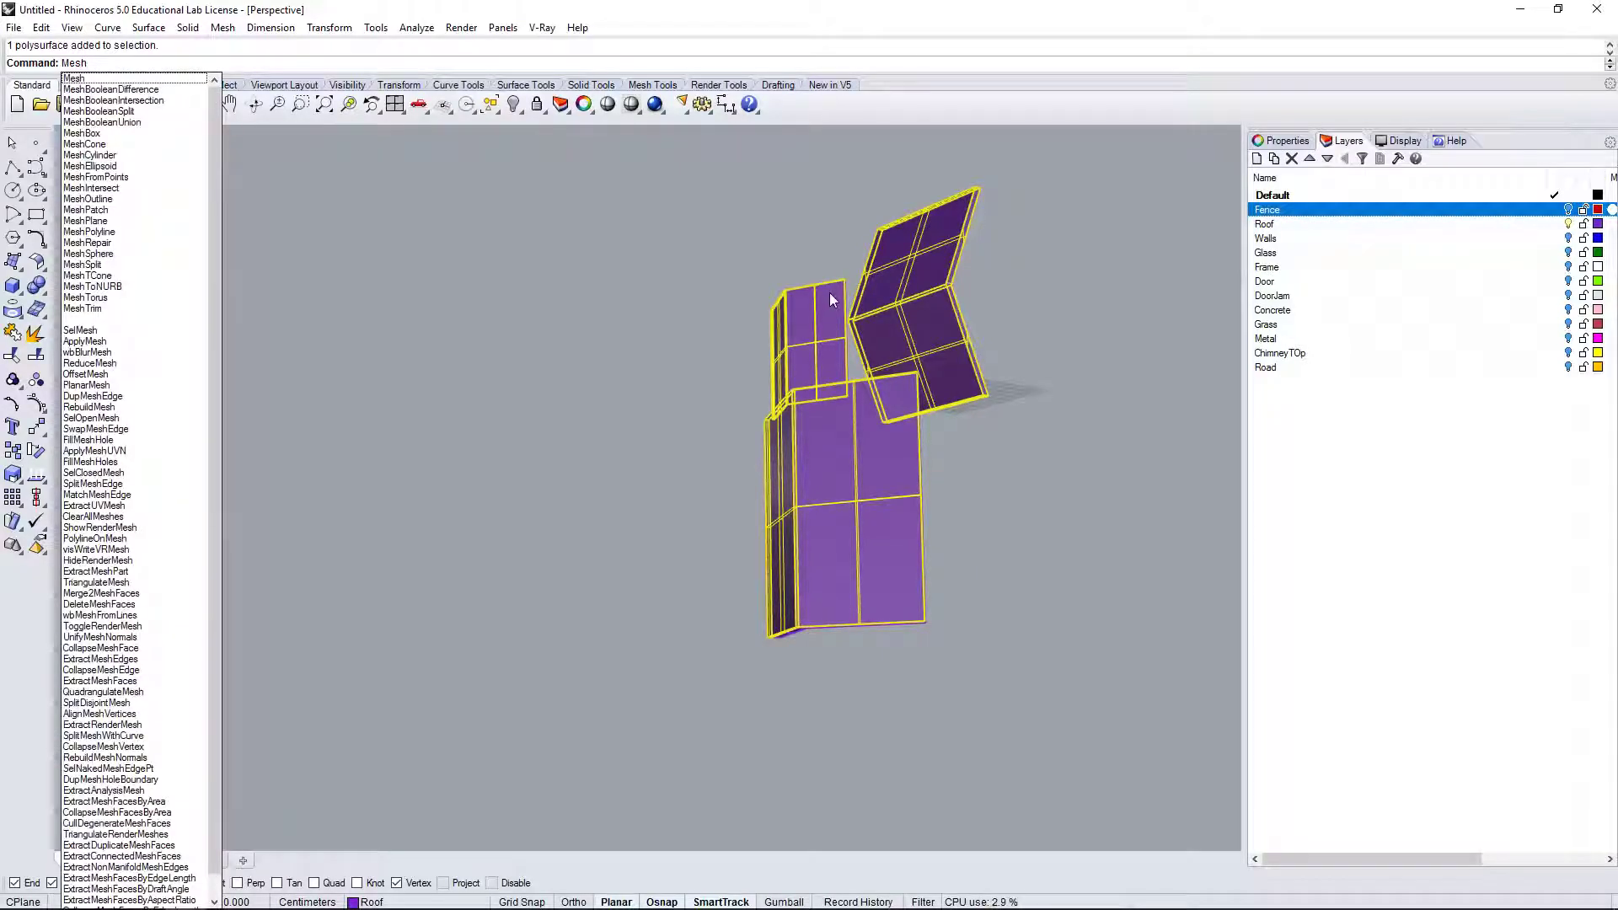
{"action": "key", "text": "Return"}
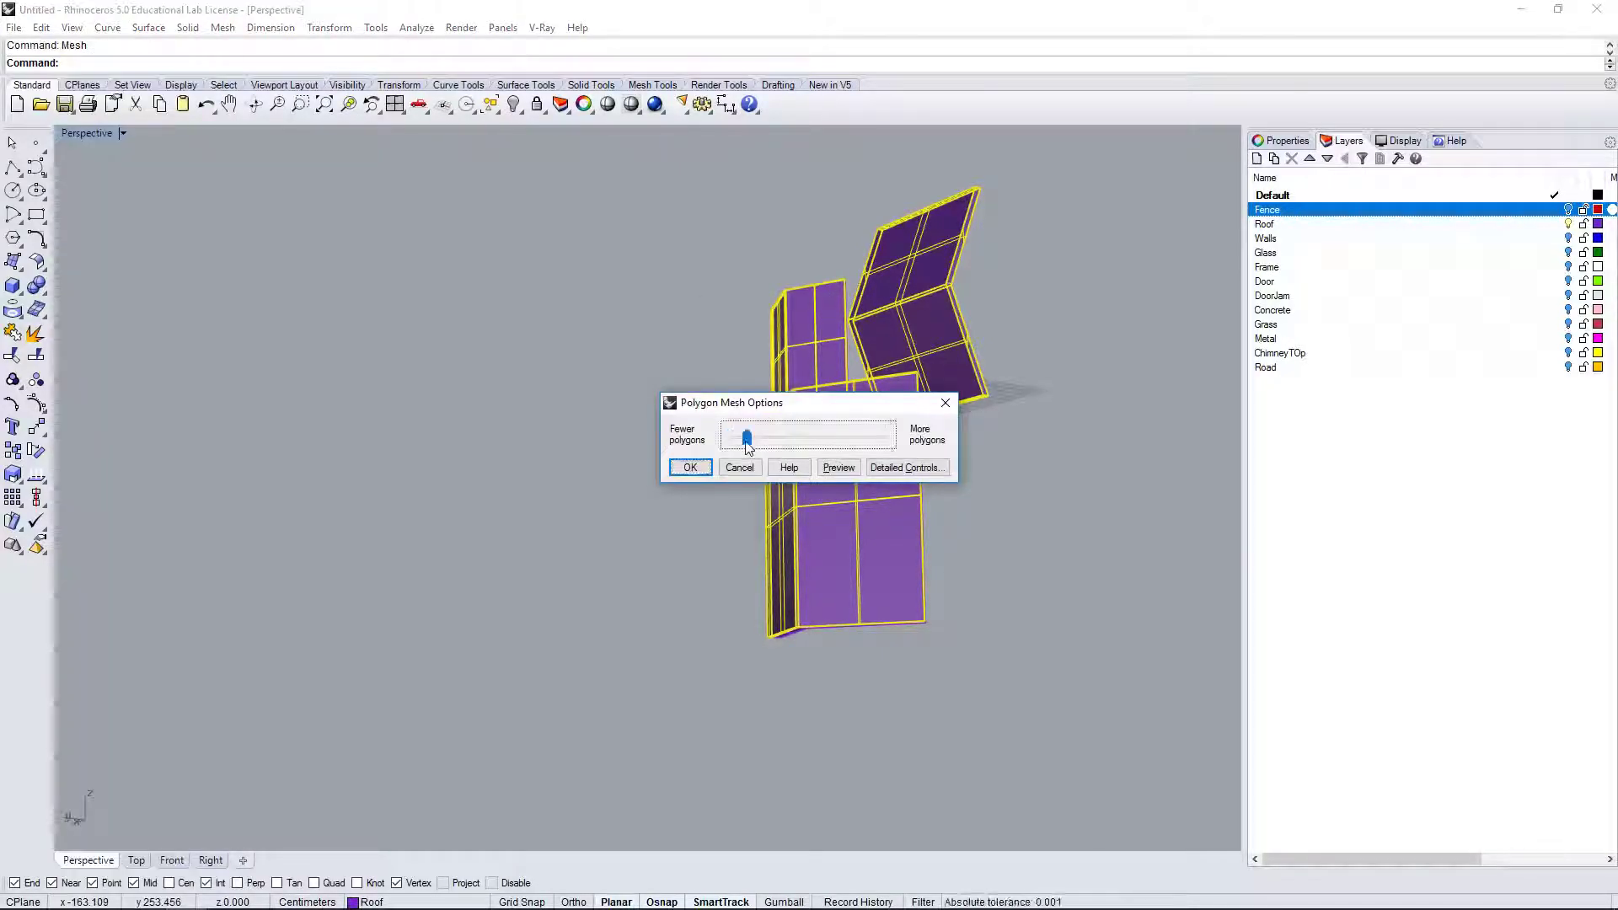
{"action": "left_click_drag", "start_coordinate": [732, 437], "coordinate": [697, 445]}
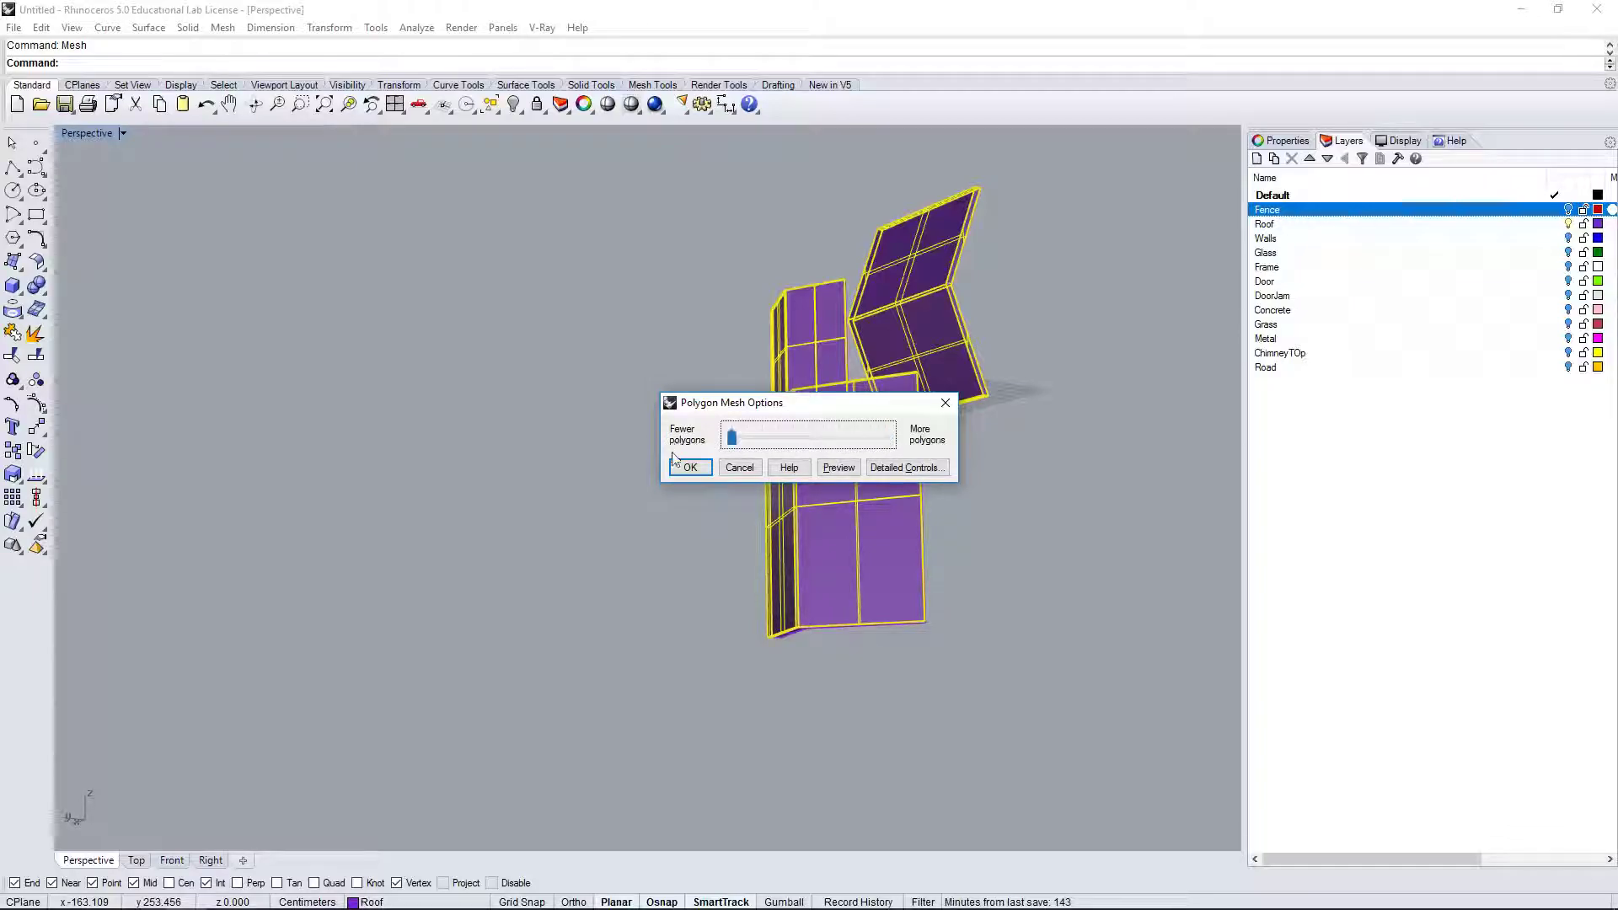
{"action": "left_click", "coordinate": [690, 467]}
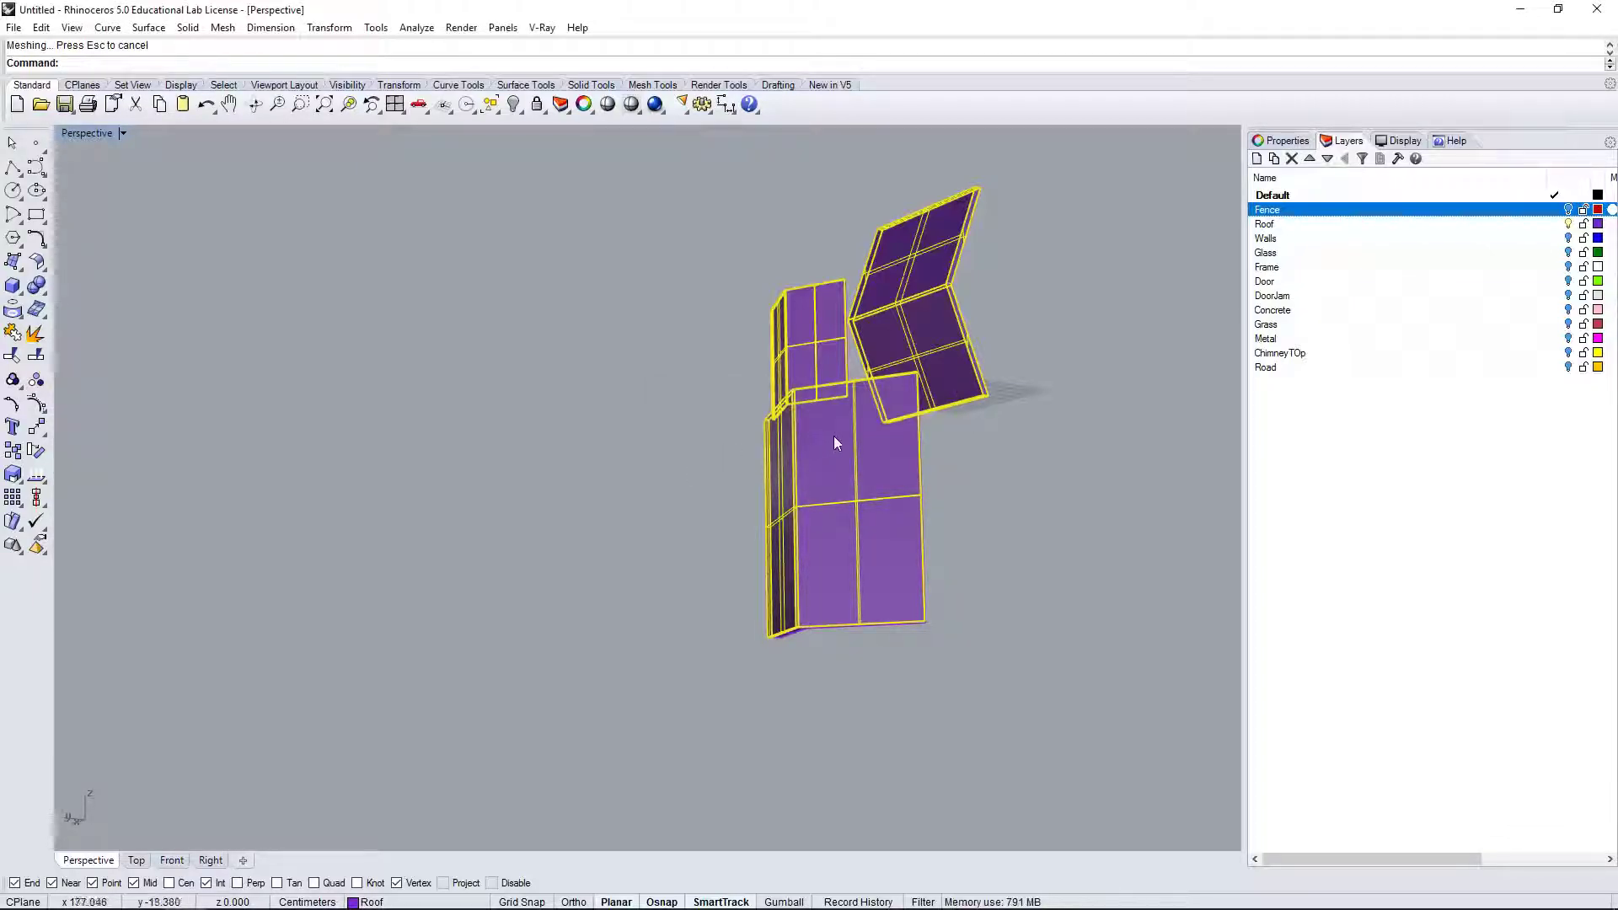
{"action": "scroll", "coordinate": [942, 284], "scroll_direction": "up", "scroll_amount": 3}
{"action": "scroll", "coordinate": [913, 332], "scroll_direction": "up", "scroll_amount": 1}
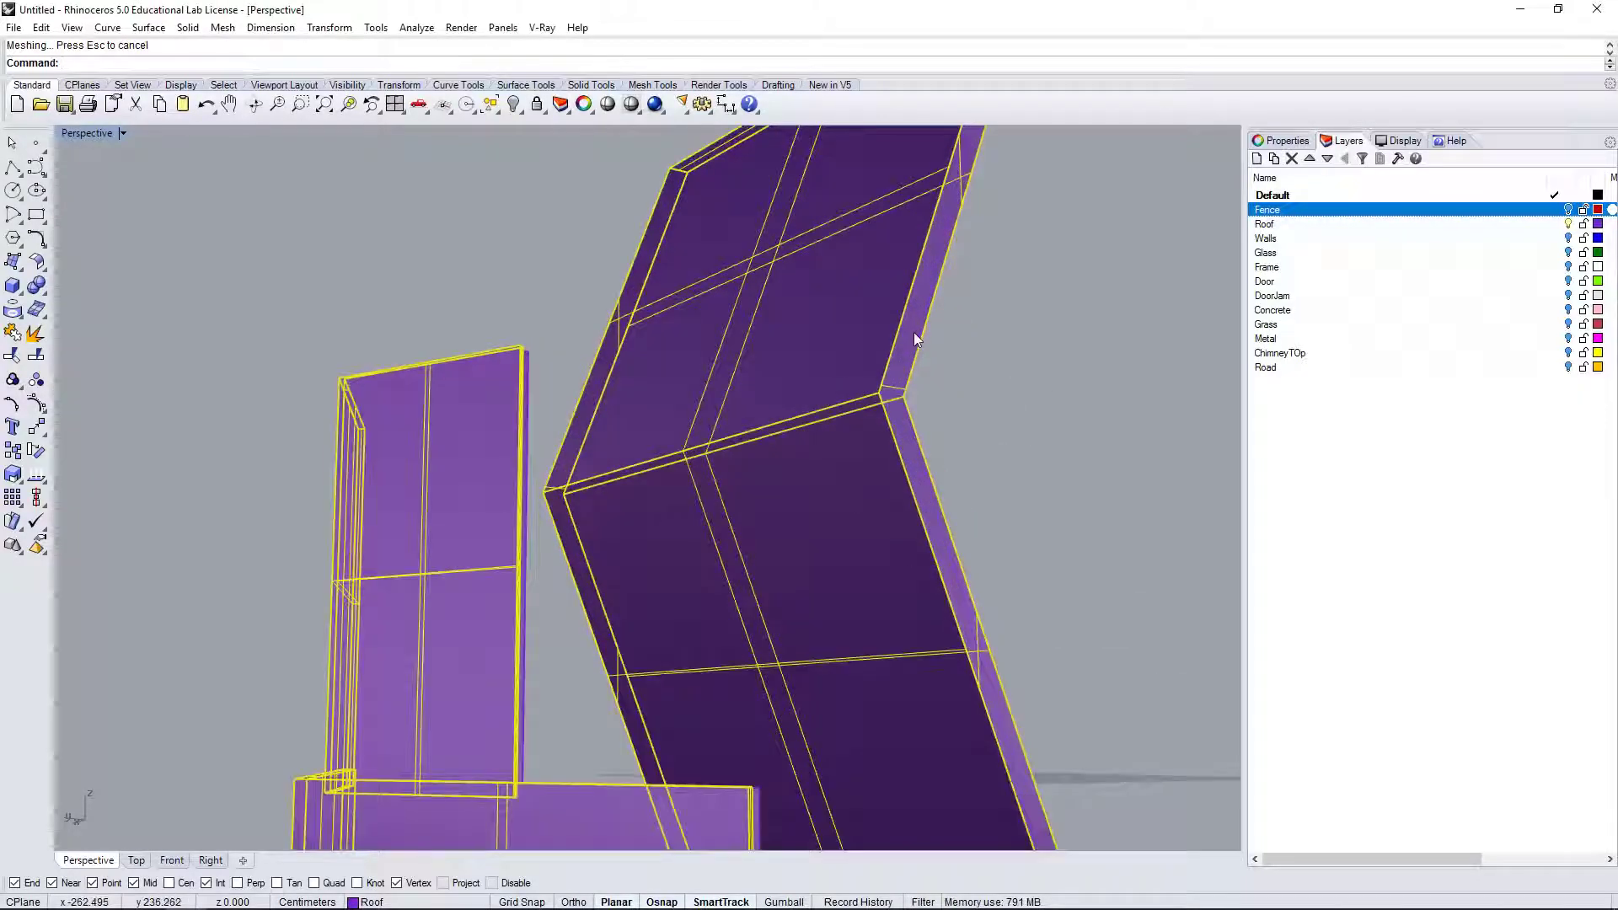
{"action": "scroll", "coordinate": [876, 371], "scroll_direction": "down", "scroll_amount": 4}
{"action": "scroll", "coordinate": [875, 372], "scroll_direction": "up", "scroll_amount": 6}
{"action": "scroll", "coordinate": [693, 239], "scroll_direction": "down", "scroll_amount": 8}
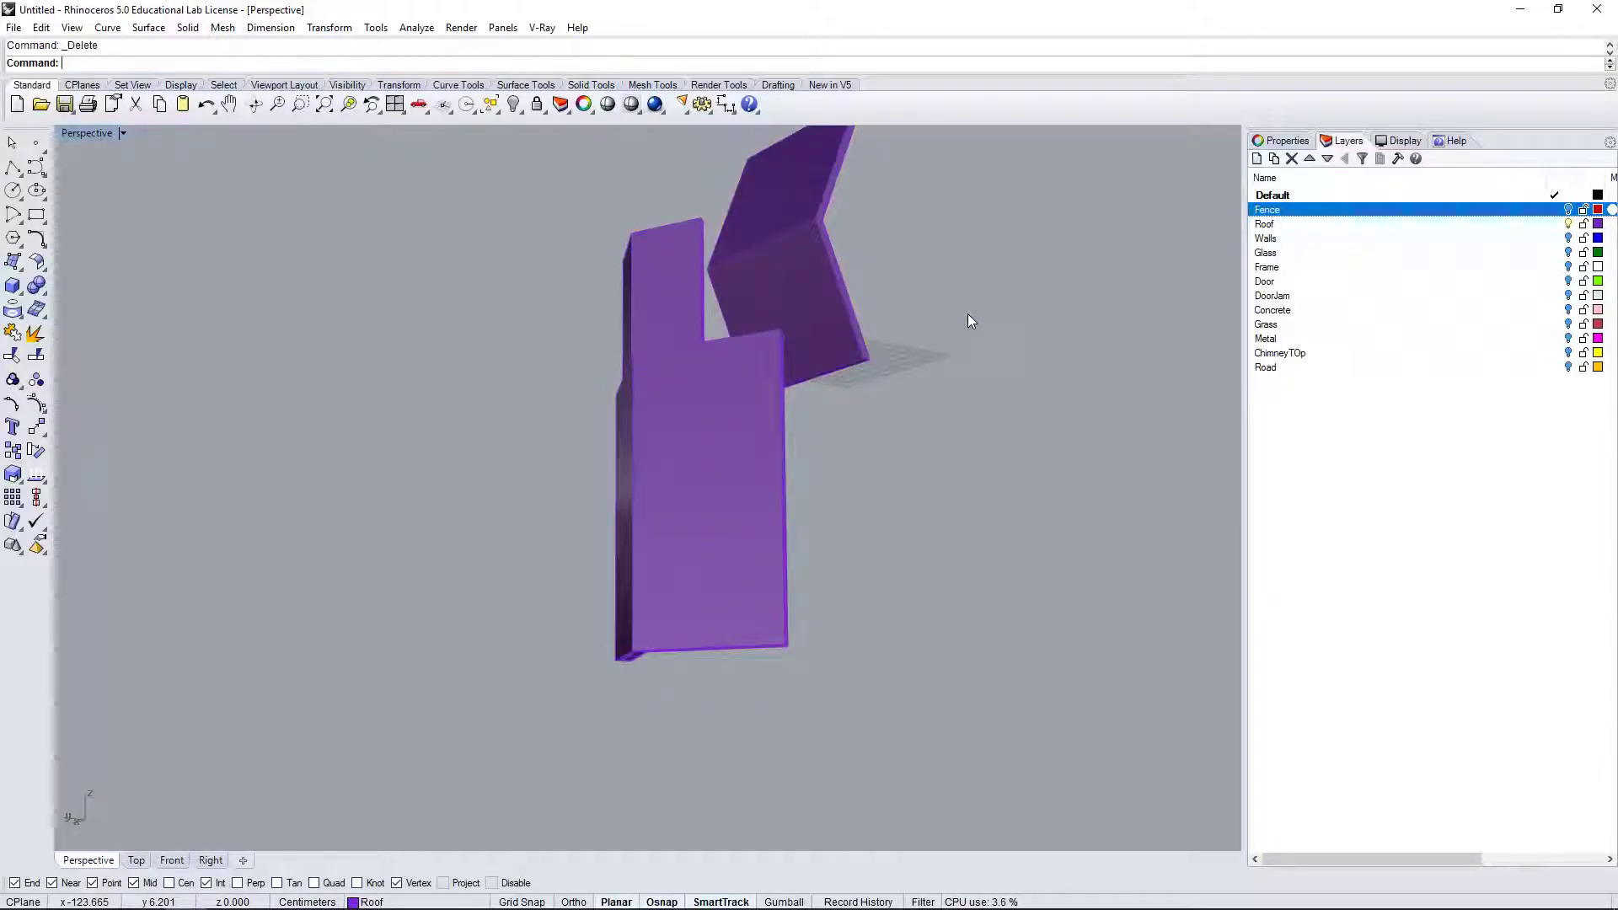
Inspect the roof meshes and polysurfaces from above, then clear the selection.
{"action": "left_click", "coordinate": [747, 276]}
{"action": "left_click", "coordinate": [659, 393], "text": "shift"}
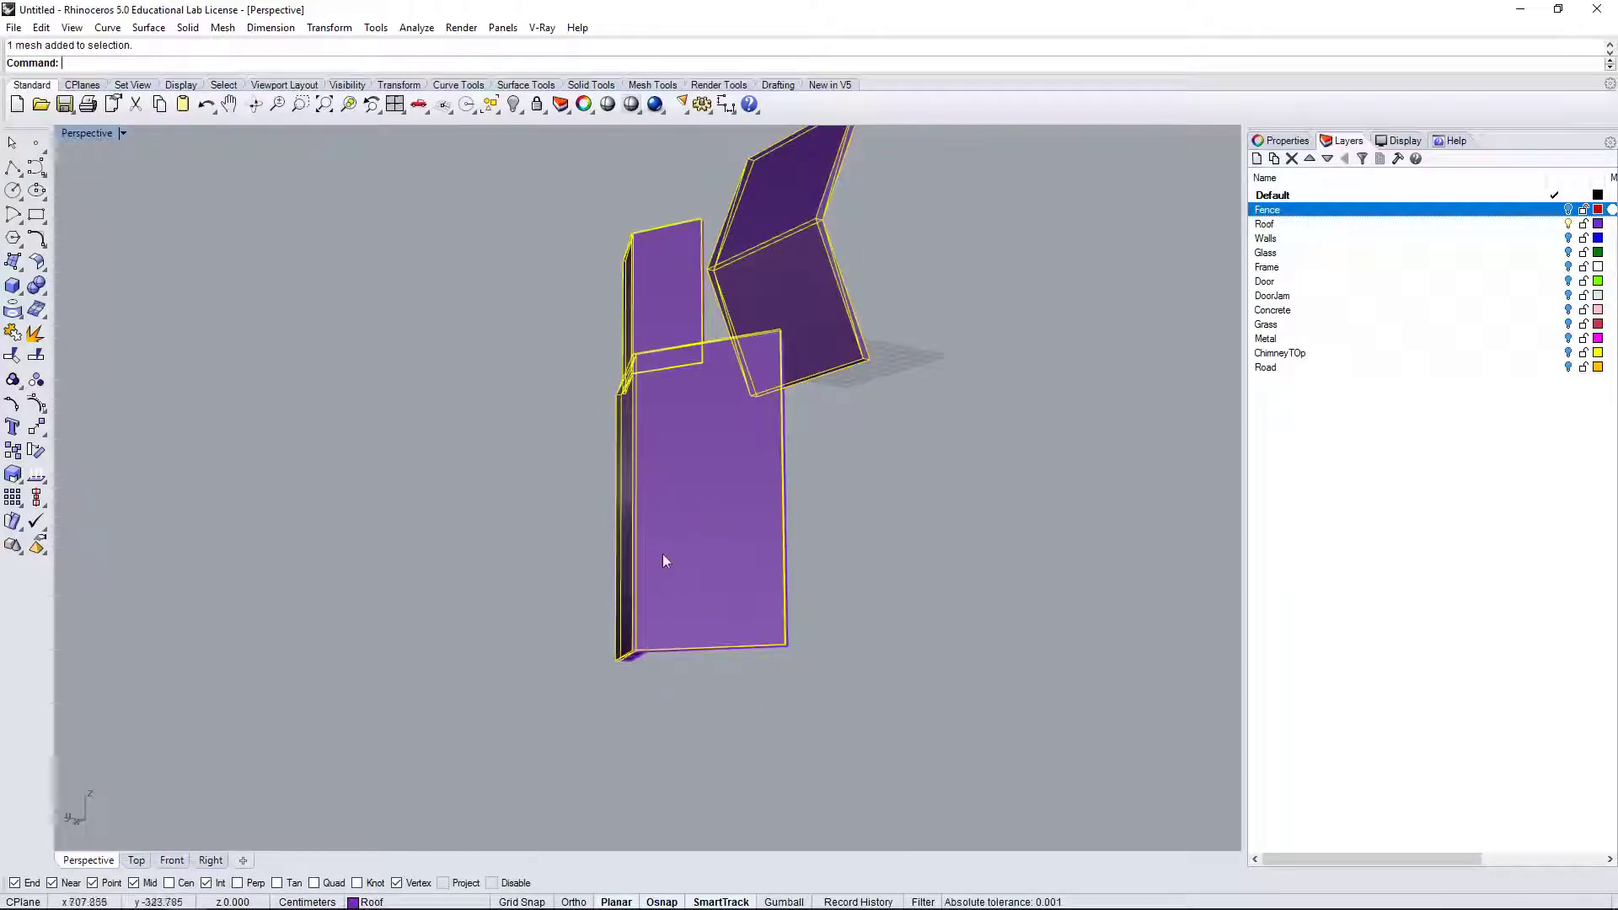
{"action": "right_click_drag", "start_coordinate": [664, 559], "coordinate": [666, 320]}
{"action": "right_click_drag", "start_coordinate": [520, 563], "coordinate": [806, 497]}
{"action": "left_click", "coordinate": [770, 497], "text": "shift"}
{"action": "scroll", "coordinate": [764, 468], "scroll_direction": "up", "scroll_amount": 3}
{"action": "scroll", "coordinate": [764, 468], "scroll_direction": "down", "scroll_amount": 5}
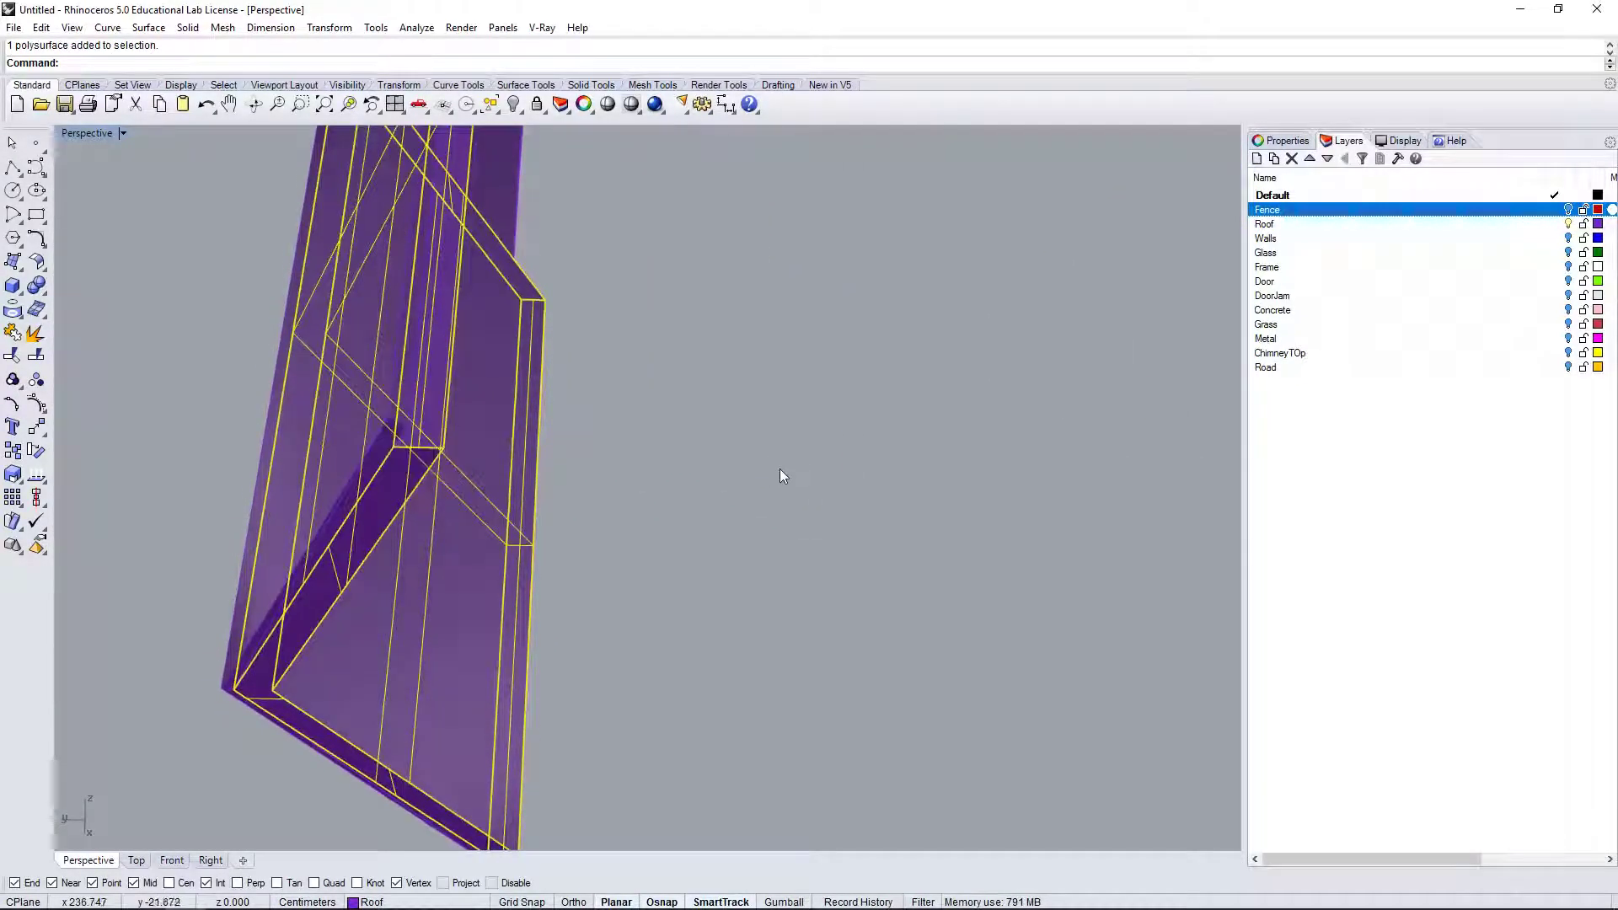
{"action": "scroll", "coordinate": [786, 480], "scroll_direction": "up", "scroll_amount": 3}
{"action": "left_click_drag", "start_coordinate": [902, 507], "coordinate": [414, 139]}
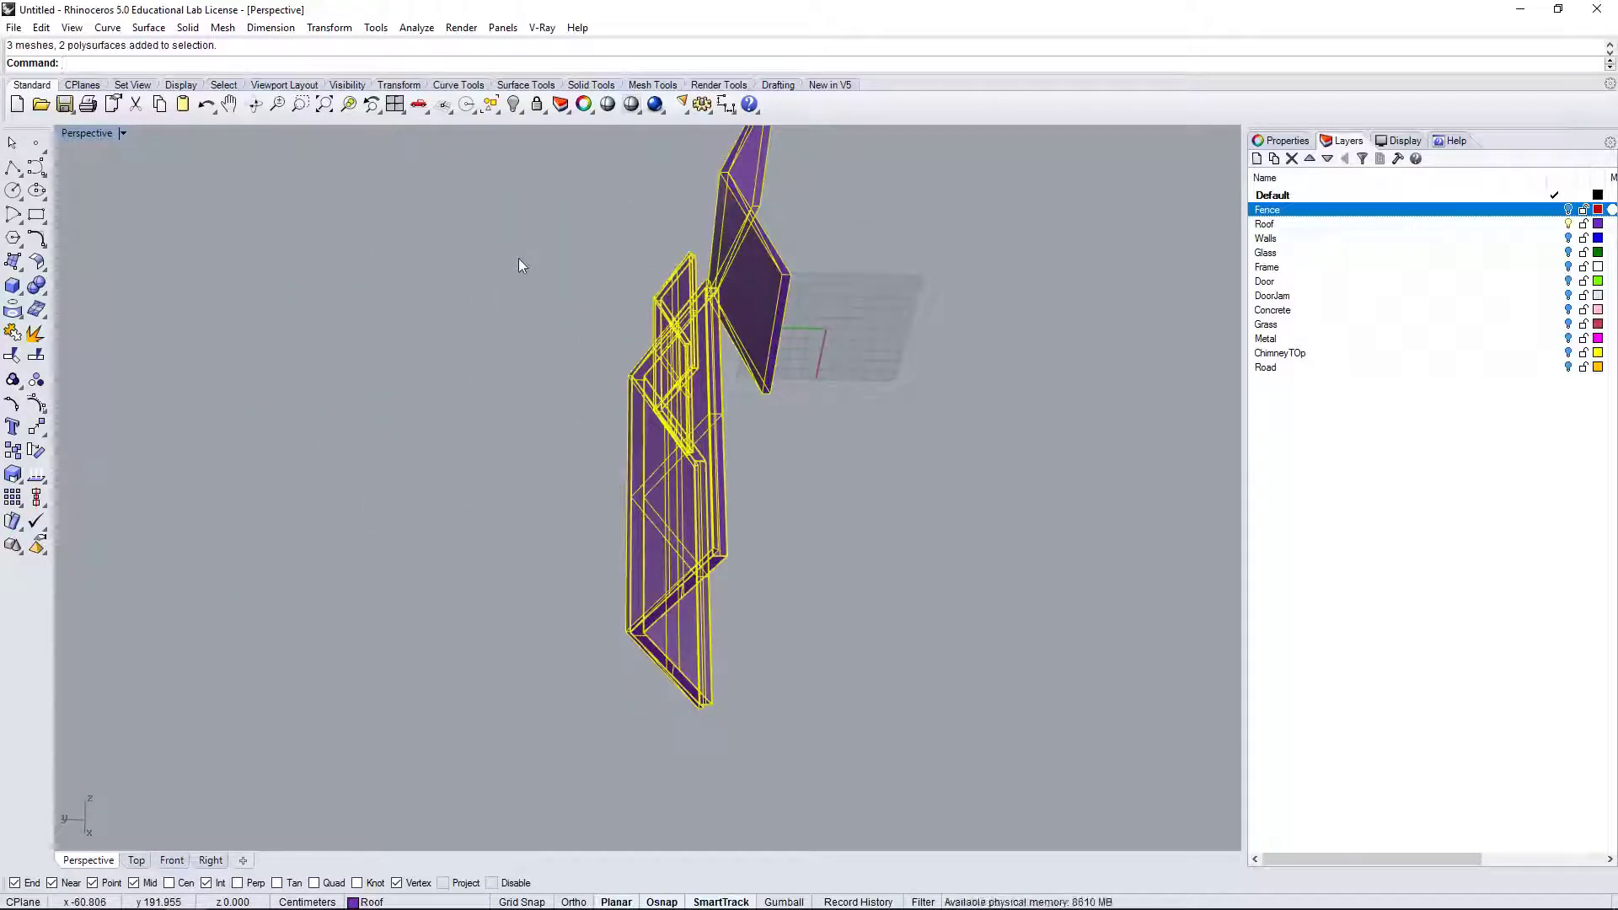
{"action": "left_click", "coordinate": [367, 351]}
Select the remaining polysurfaces with SelPolysrf, mesh them at default density, and delete the originals.
{"action": "type", "text": "SelPolysrf"}
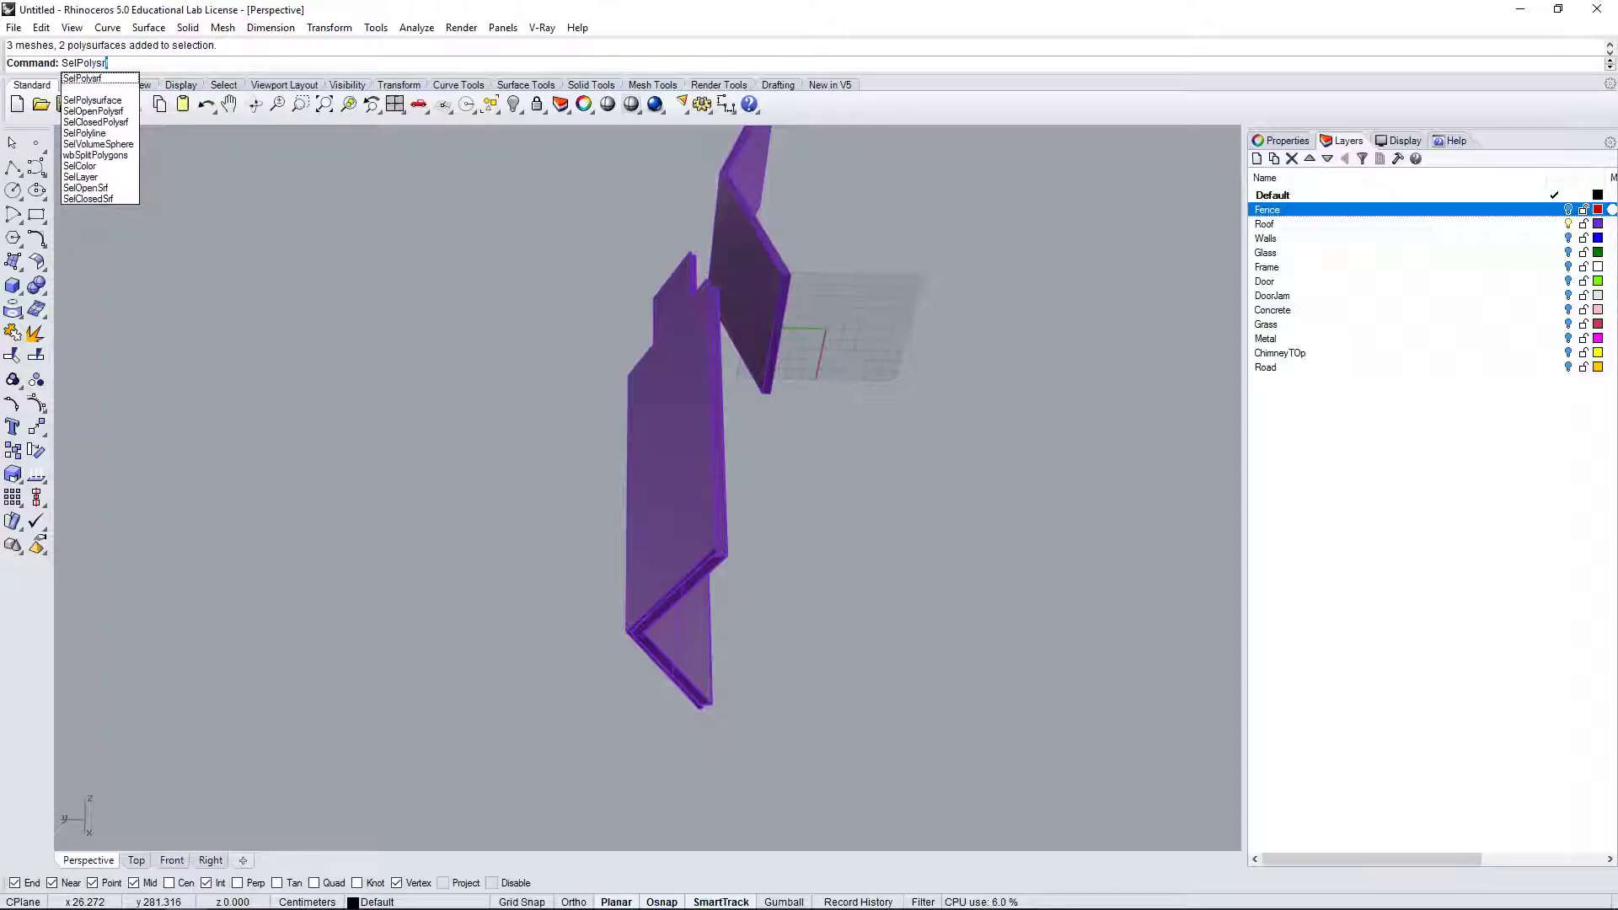
{"action": "key", "text": "Return"}
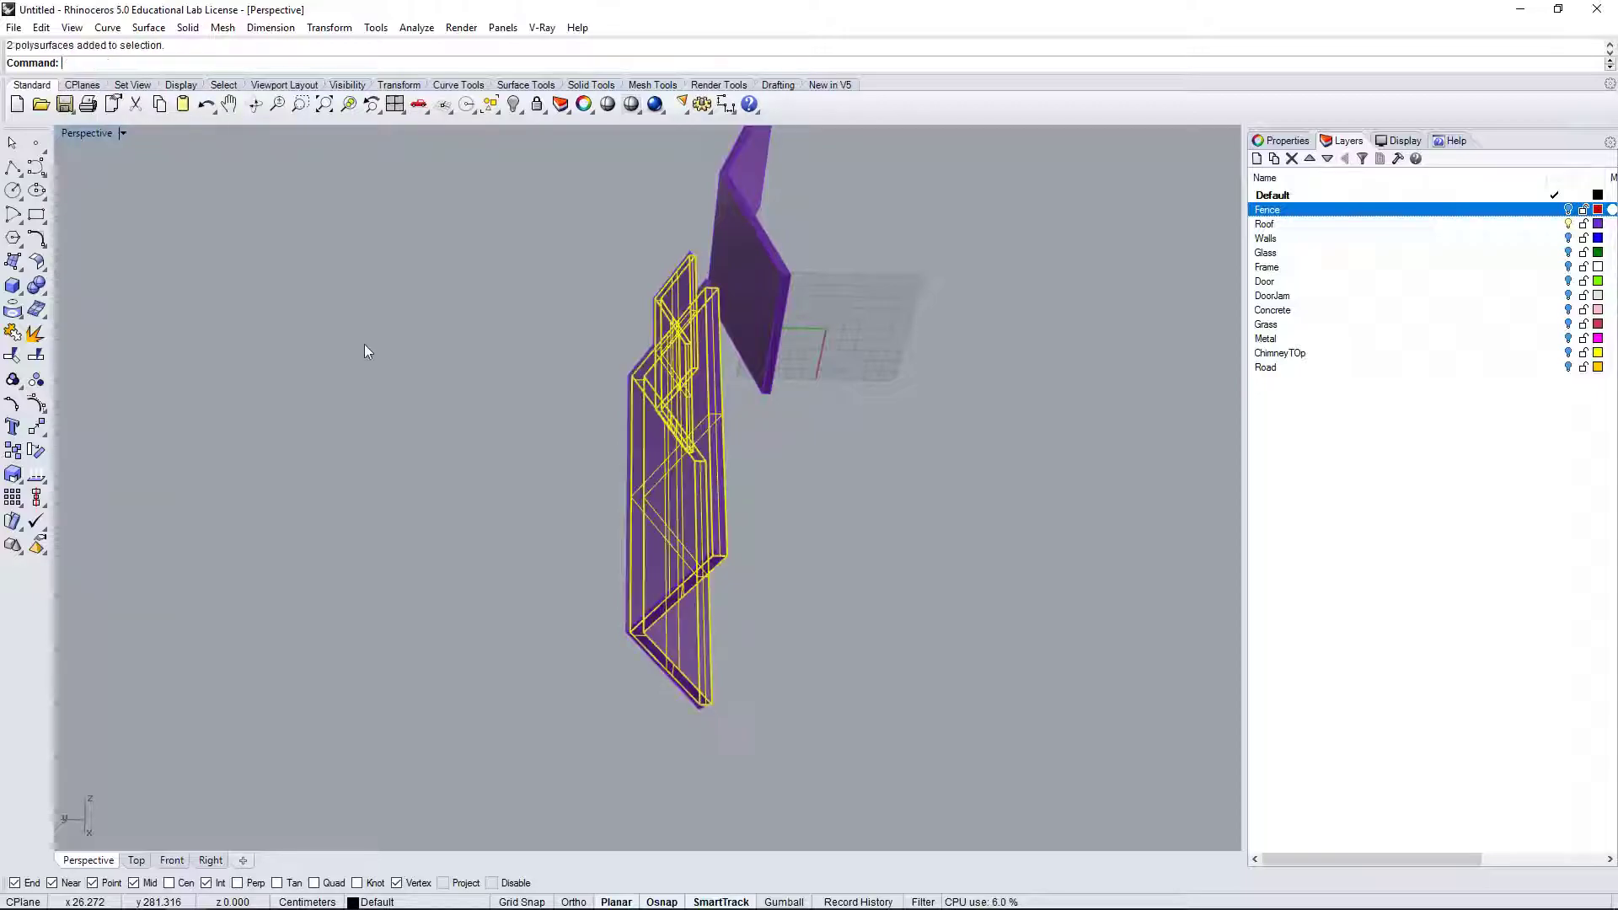
{"action": "type", "text": "Mesh"}
{"action": "key", "text": "Return"}
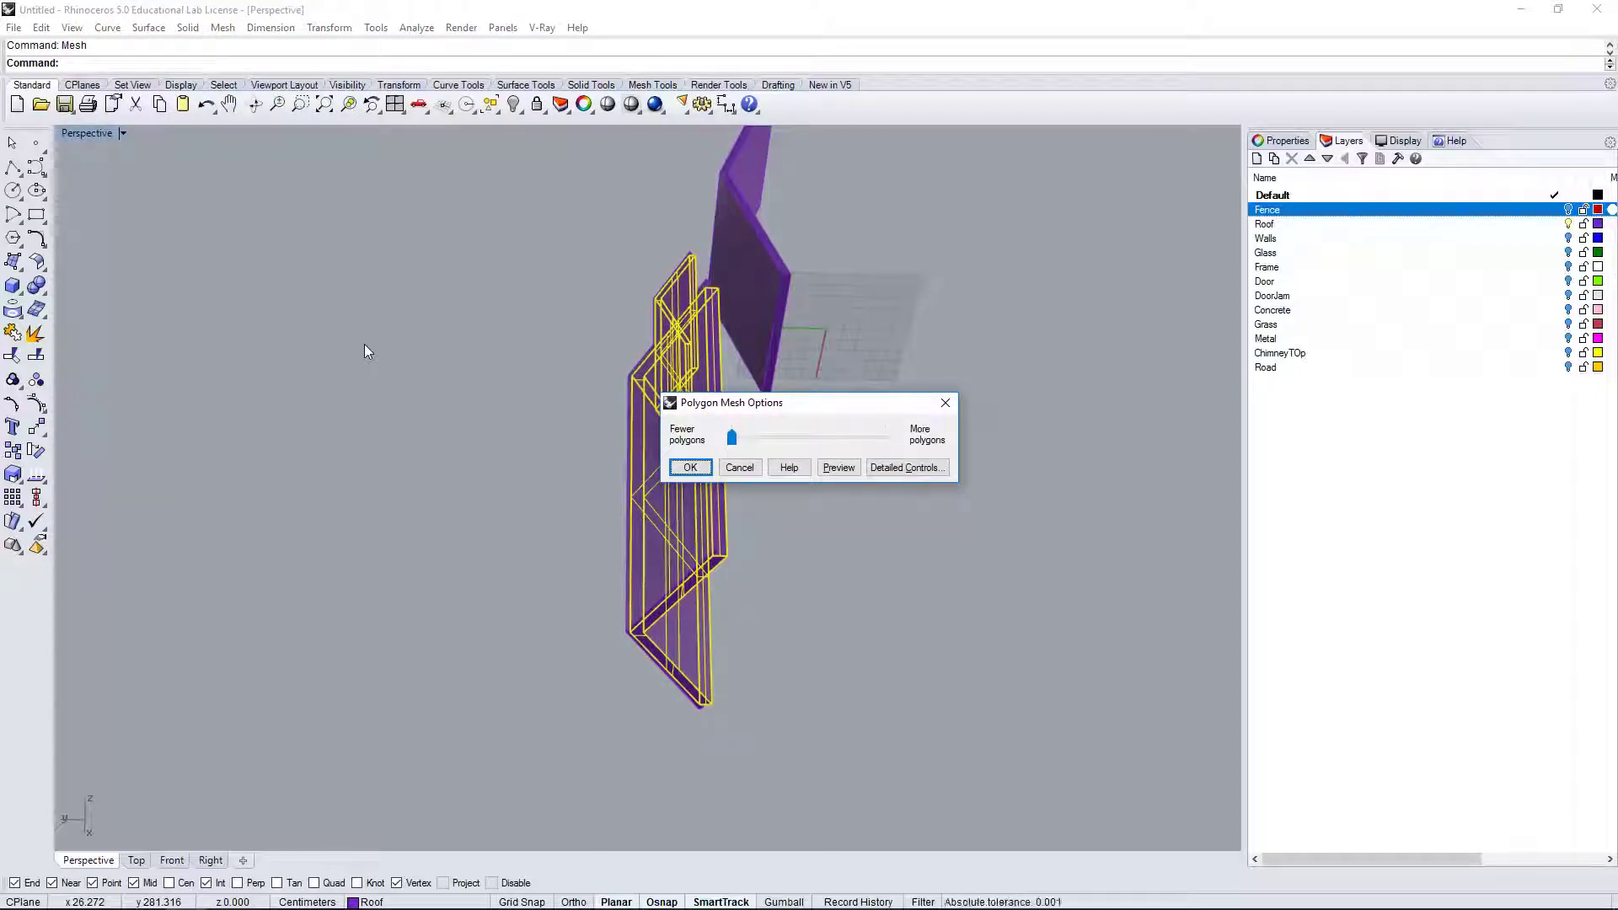
{"action": "key", "text": "Return"}
{"action": "key", "text": "Delete"}
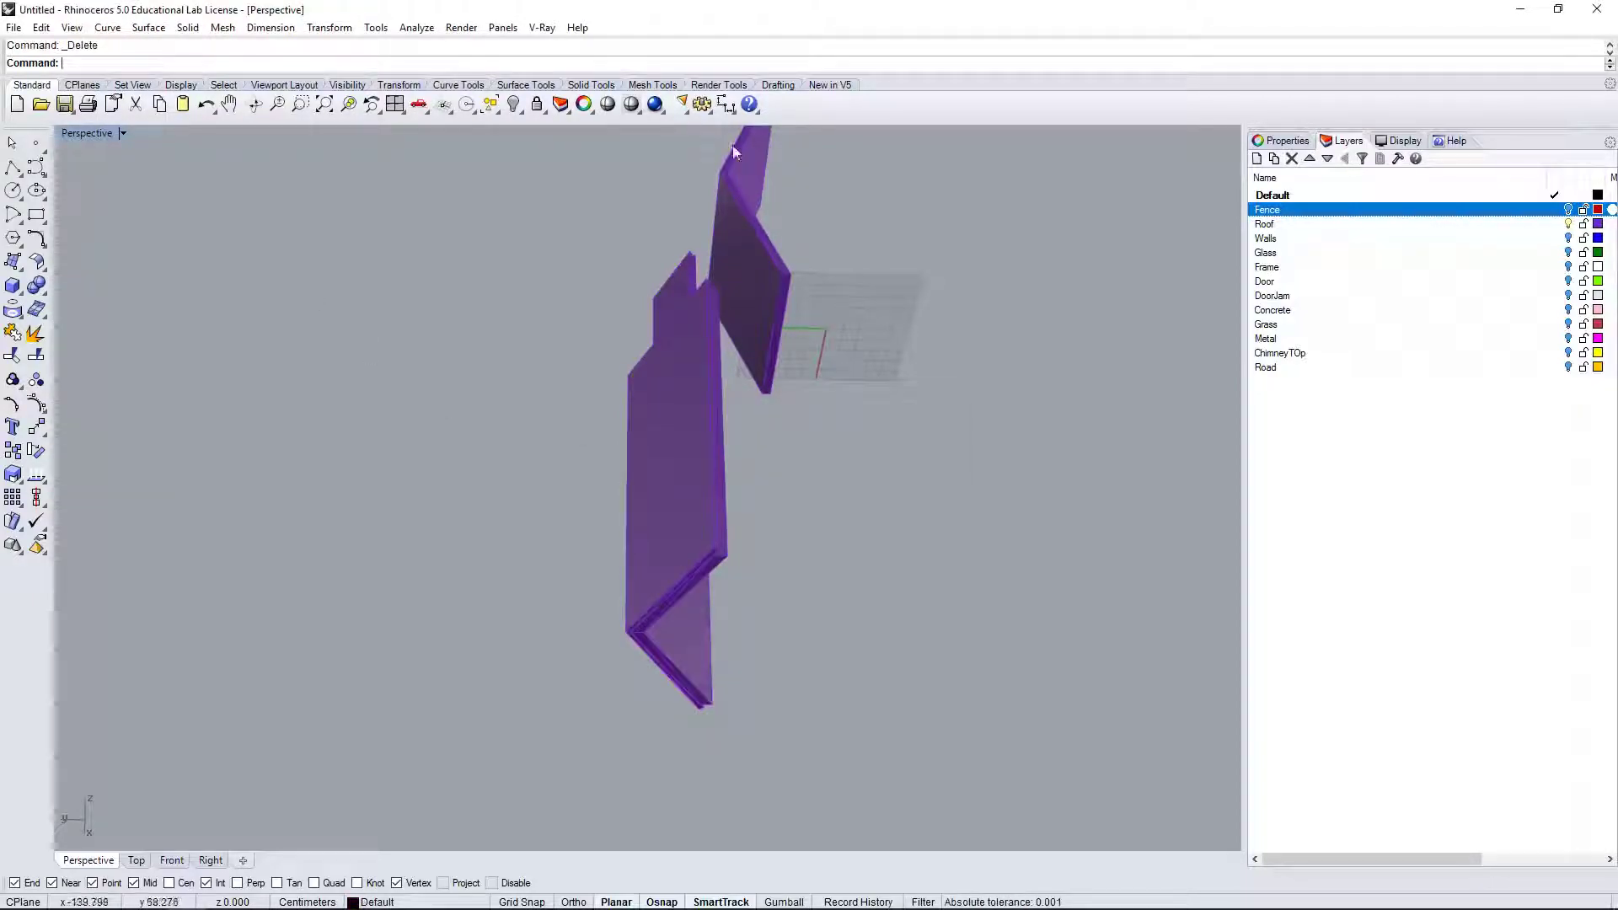
Select the upper and lower roof meshes and Join them into one mesh.
{"action": "left_click", "coordinate": [766, 281]}
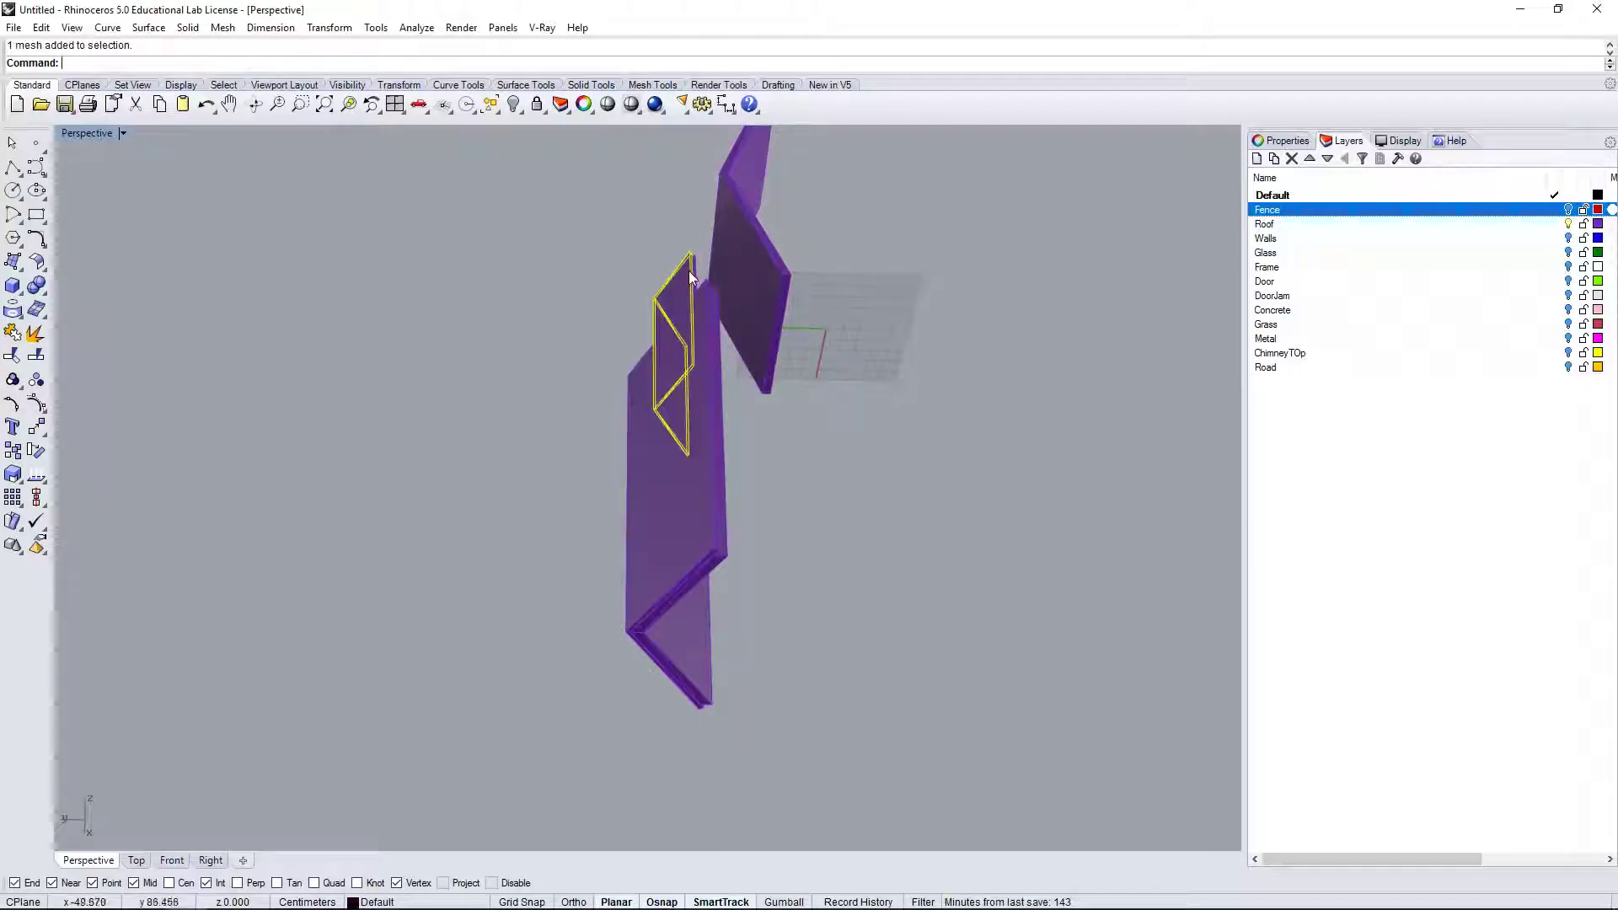
{"action": "left_click", "coordinate": [706, 365]}
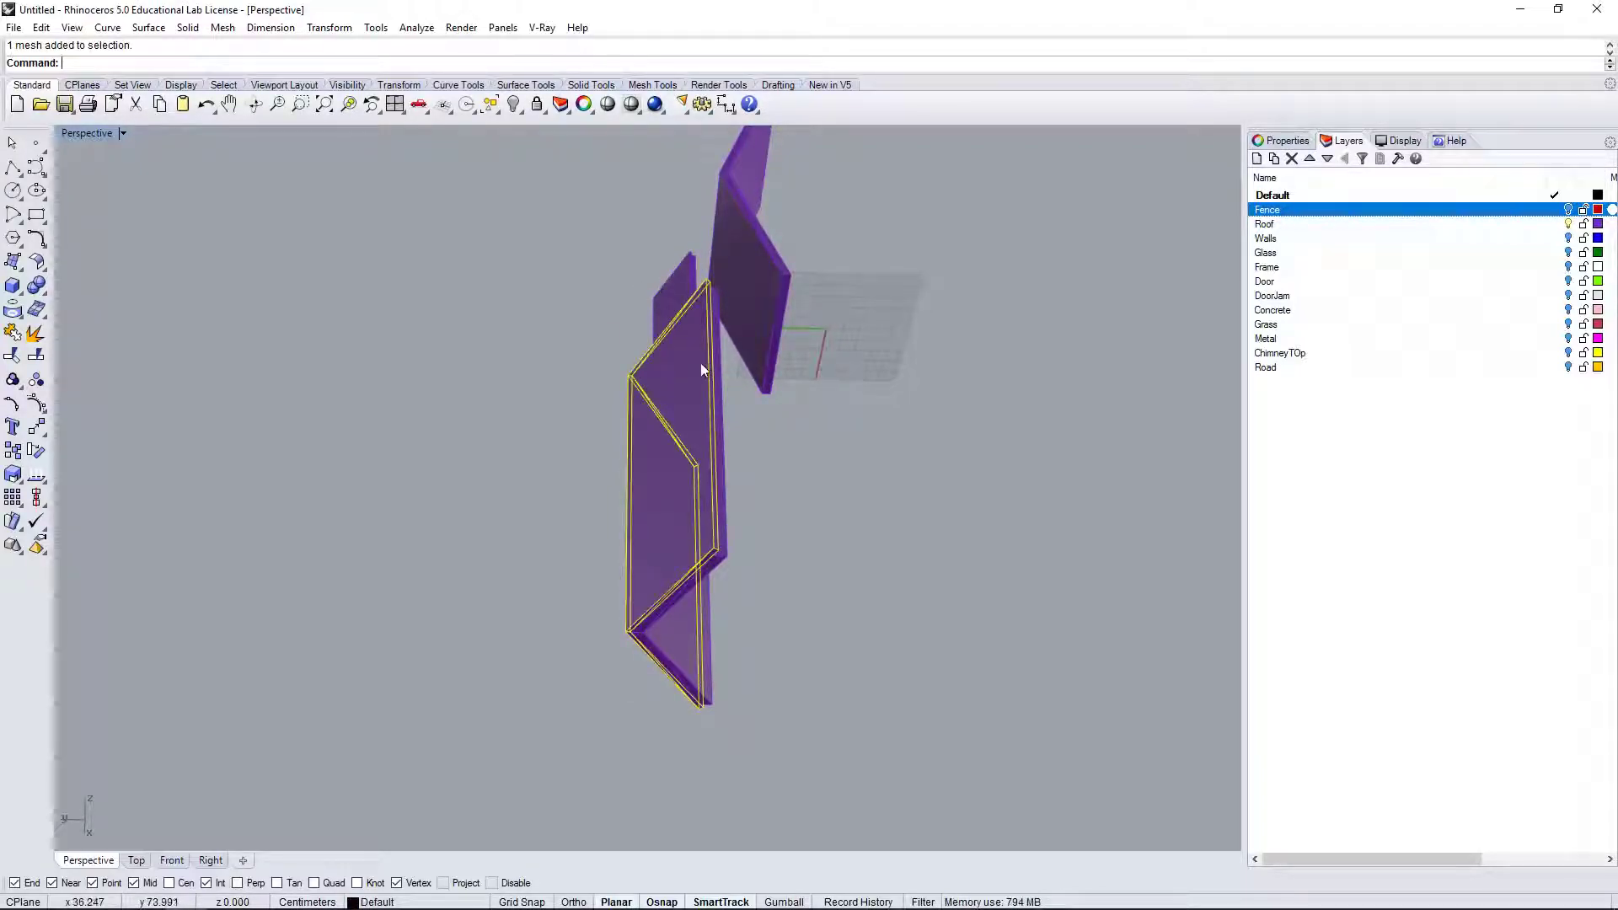
{"action": "scroll", "coordinate": [918, 479], "scroll_direction": "down", "scroll_amount": 5}
{"action": "right_click_drag", "start_coordinate": [668, 249], "coordinate": [792, 405]}
{"action": "type", "text": "Join"}
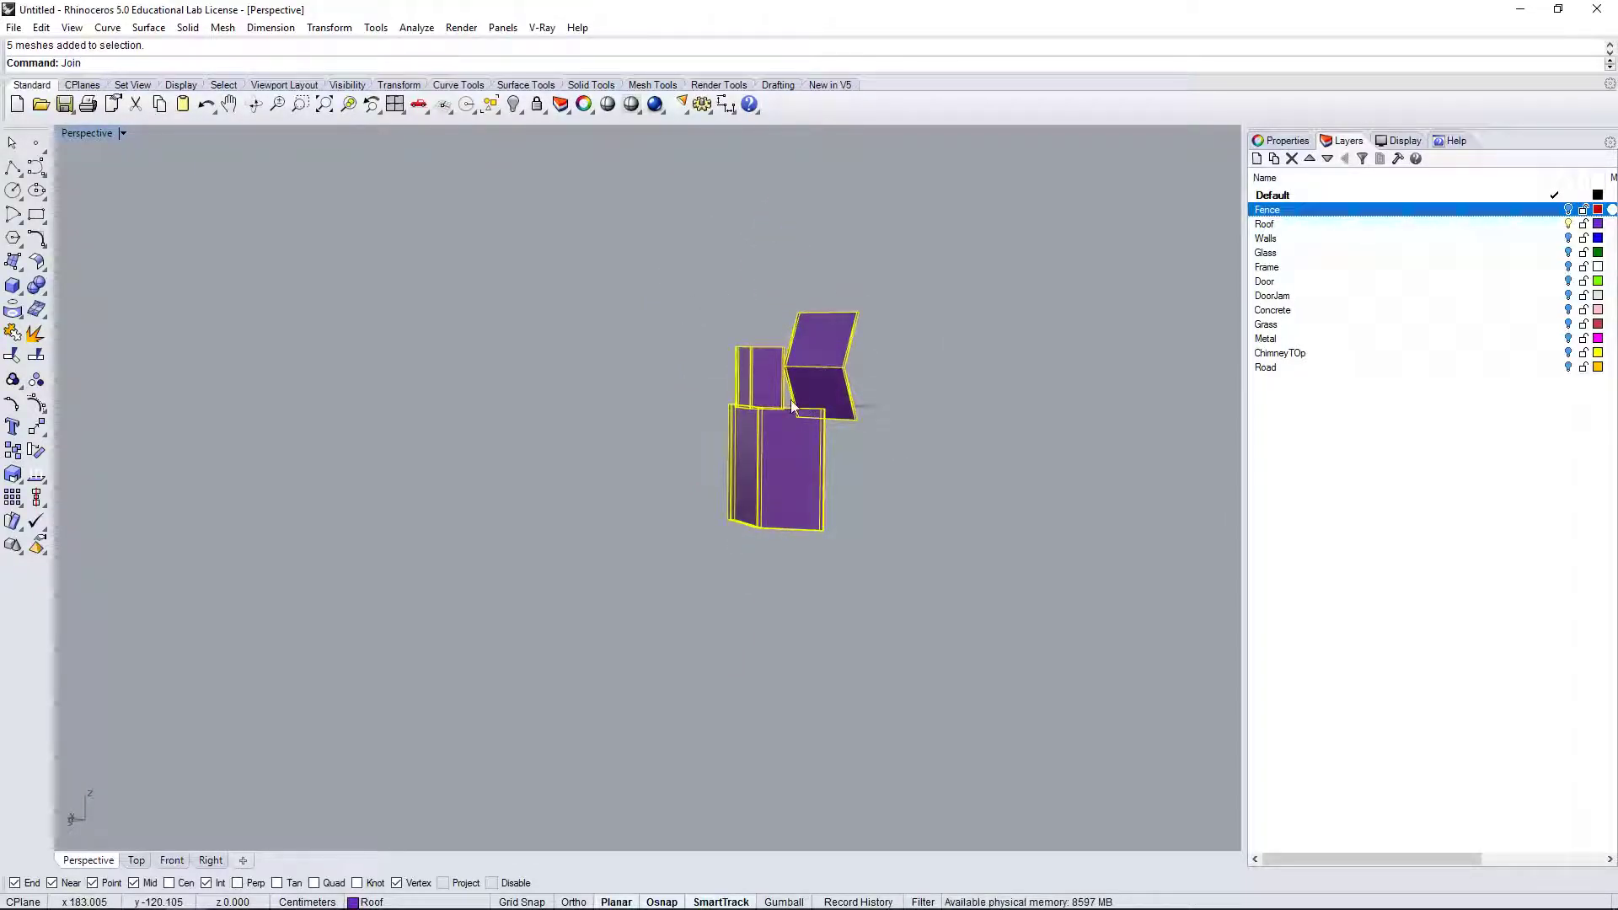
{"action": "key", "text": "Return"}
Deselect and reselect the joined roof mesh to confirm it is a single object.
{"action": "right_click_drag", "start_coordinate": [830, 445], "coordinate": [843, 451]}
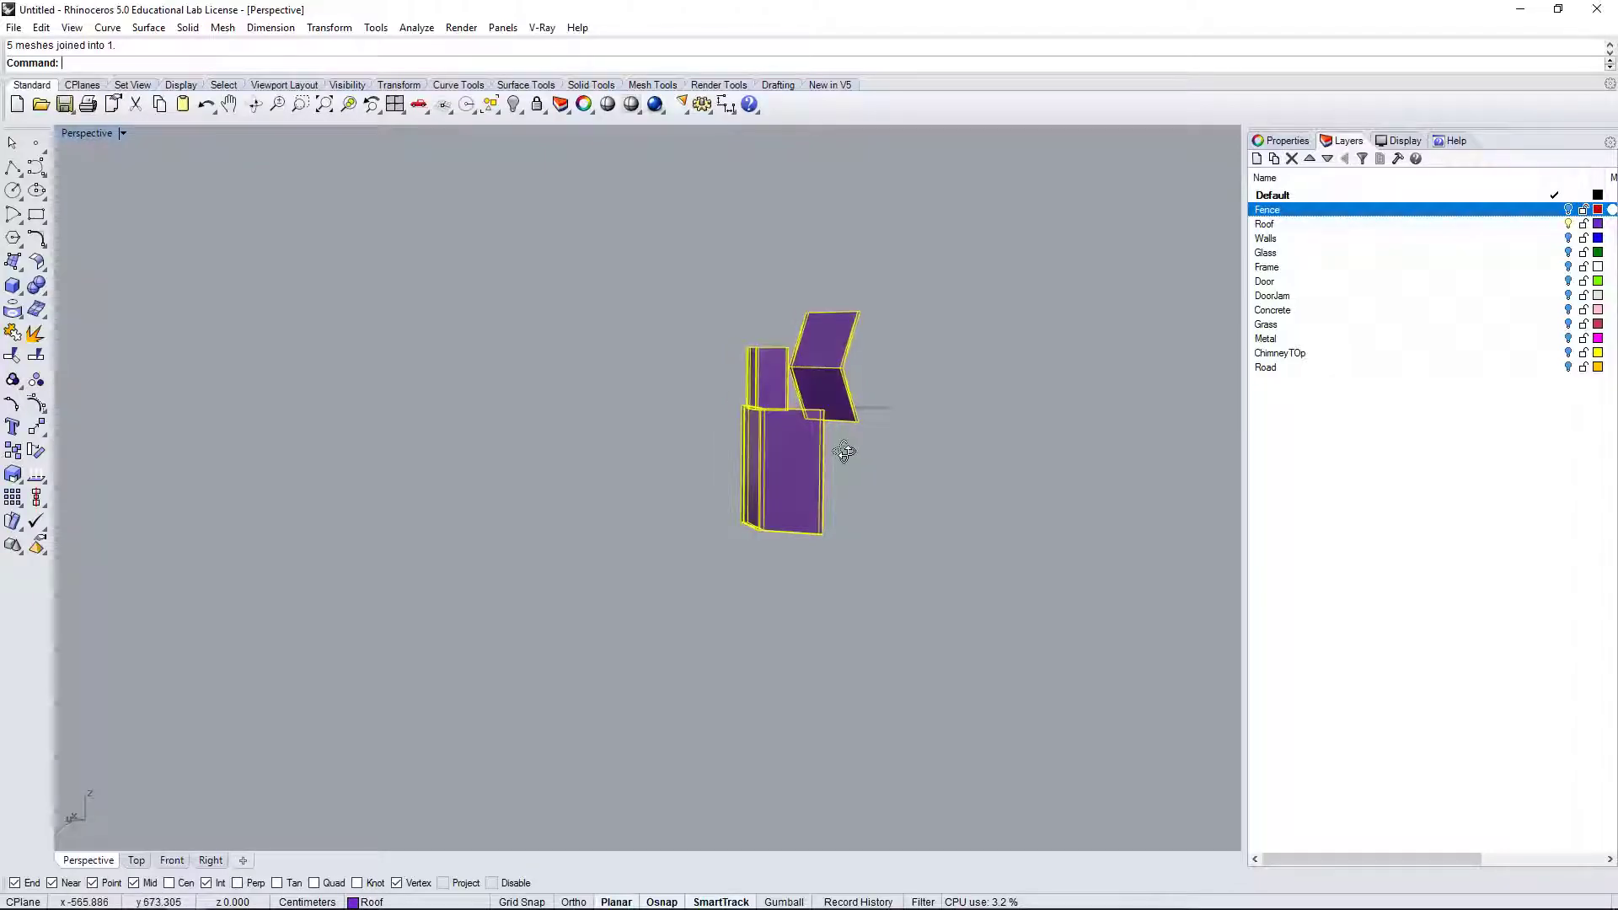
{"action": "left_click", "coordinate": [861, 407]}
{"action": "left_click", "coordinate": [853, 401]}
{"action": "scroll", "coordinate": [845, 393], "scroll_direction": "up", "scroll_amount": 6}
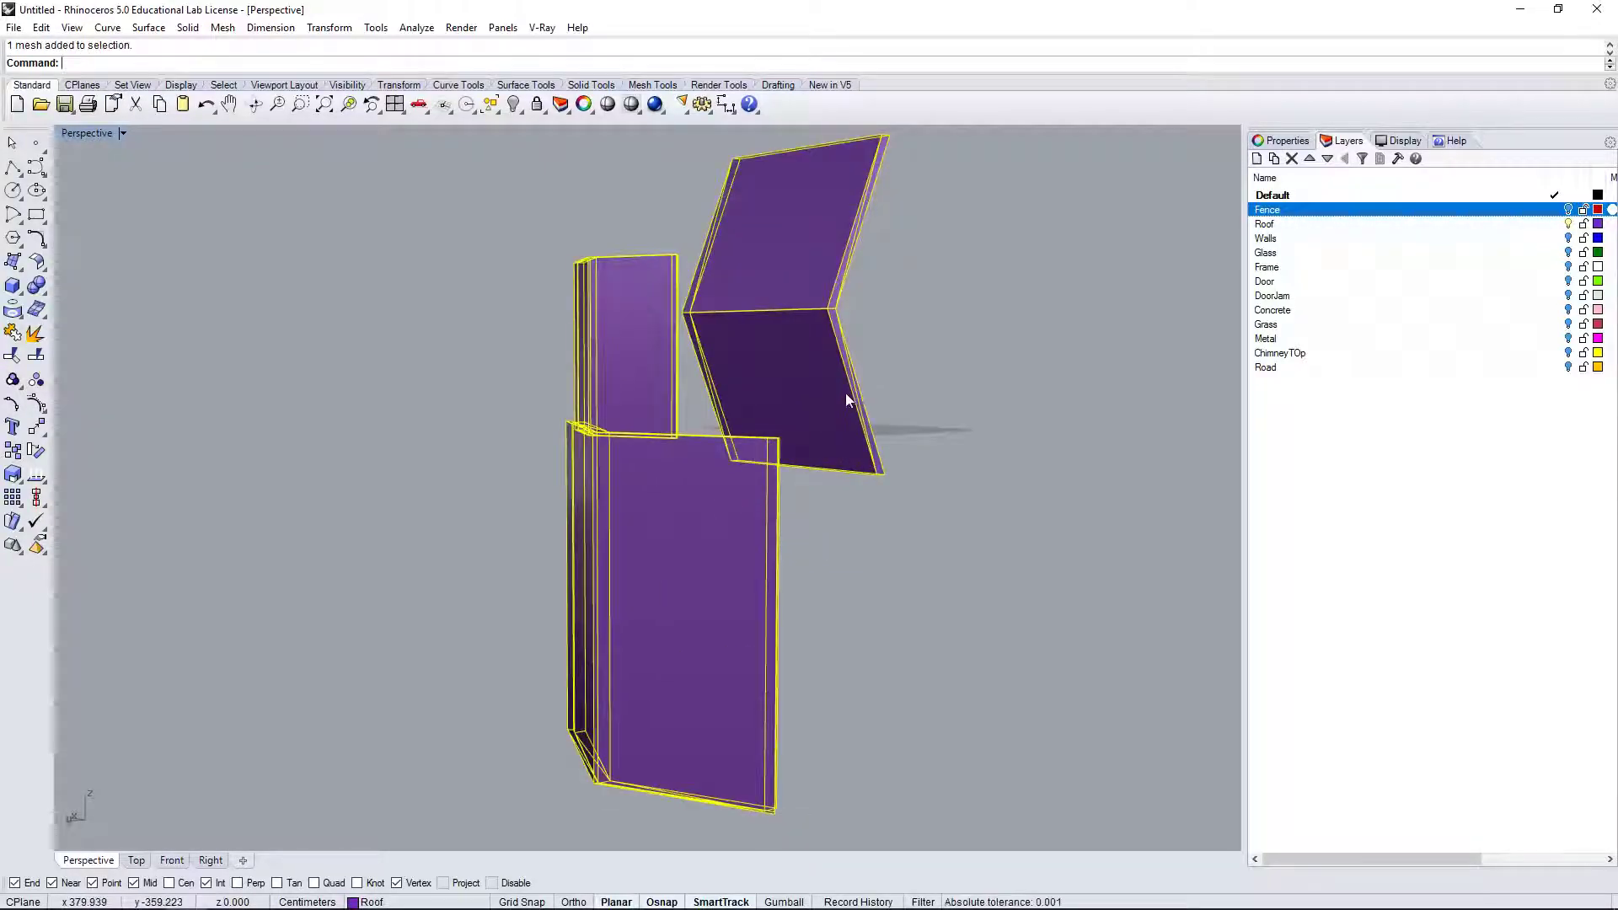
{"action": "left_click", "coordinate": [862, 494]}
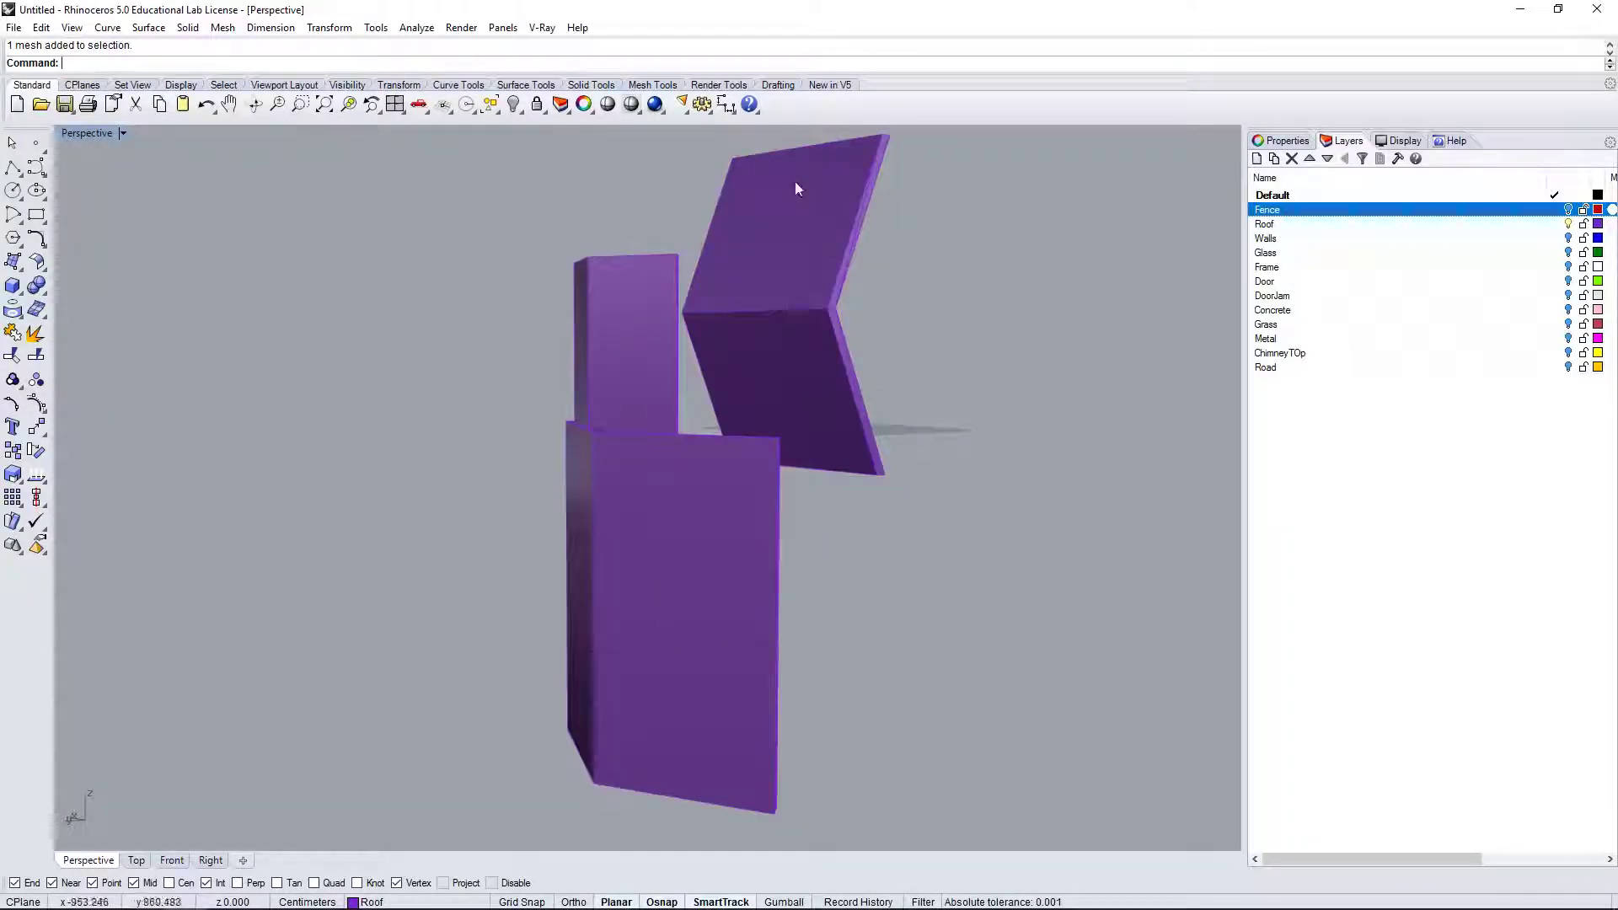
{"action": "left_click", "coordinate": [804, 271]}
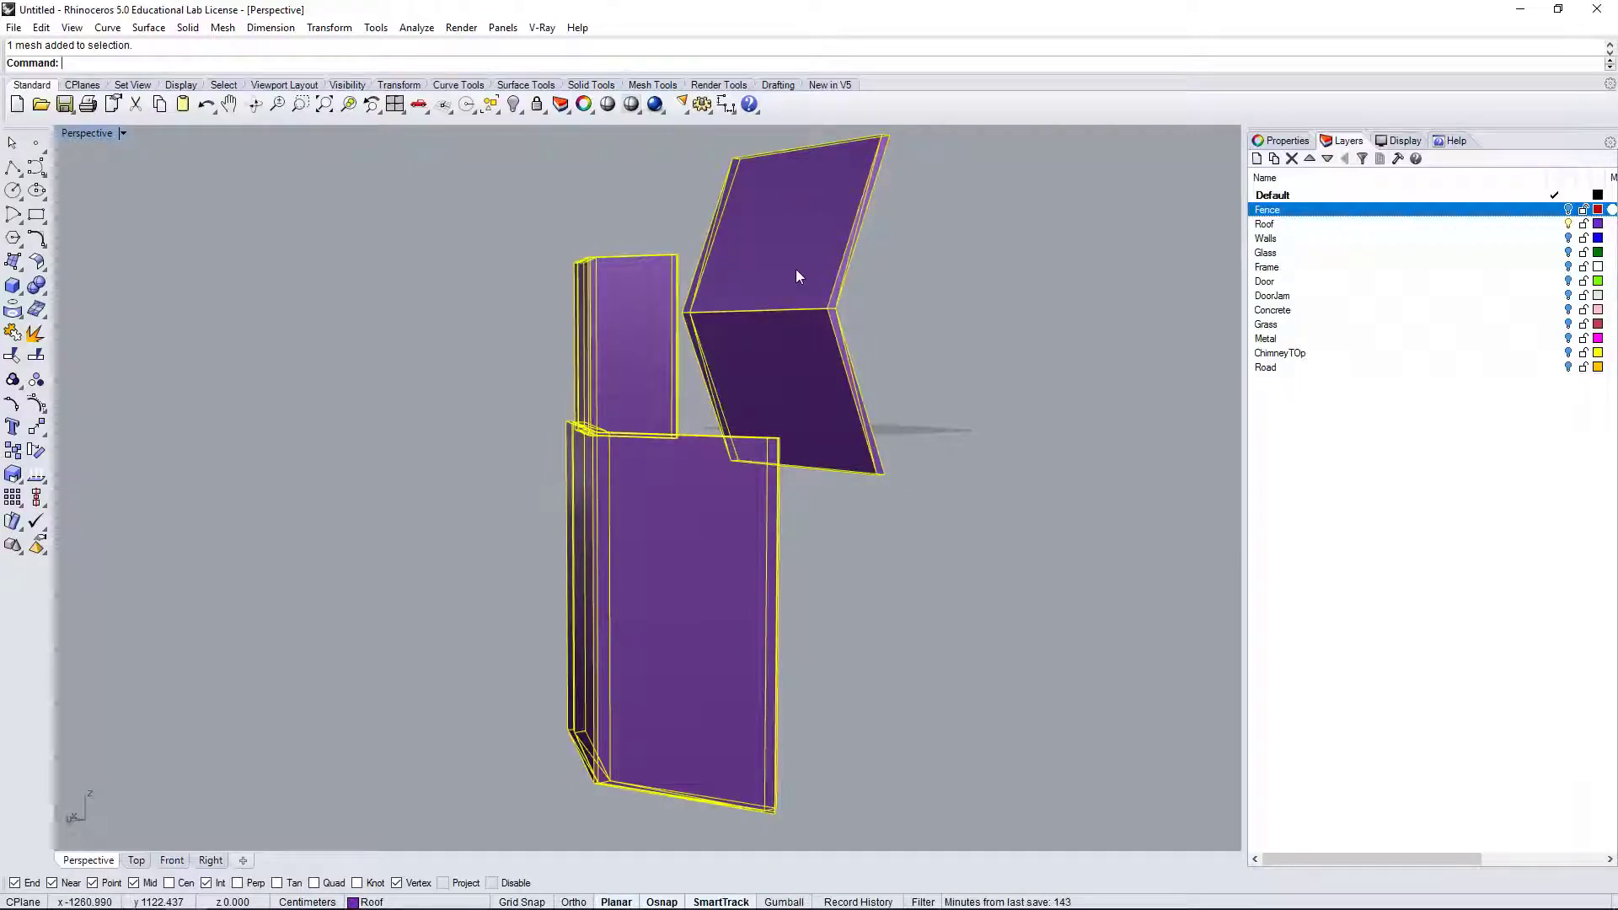
Export the selected roof mesh as Roof.fbx, accepting the default FBX export options.
{"action": "type", "text": "export"}
{"action": "key", "text": "Return"}
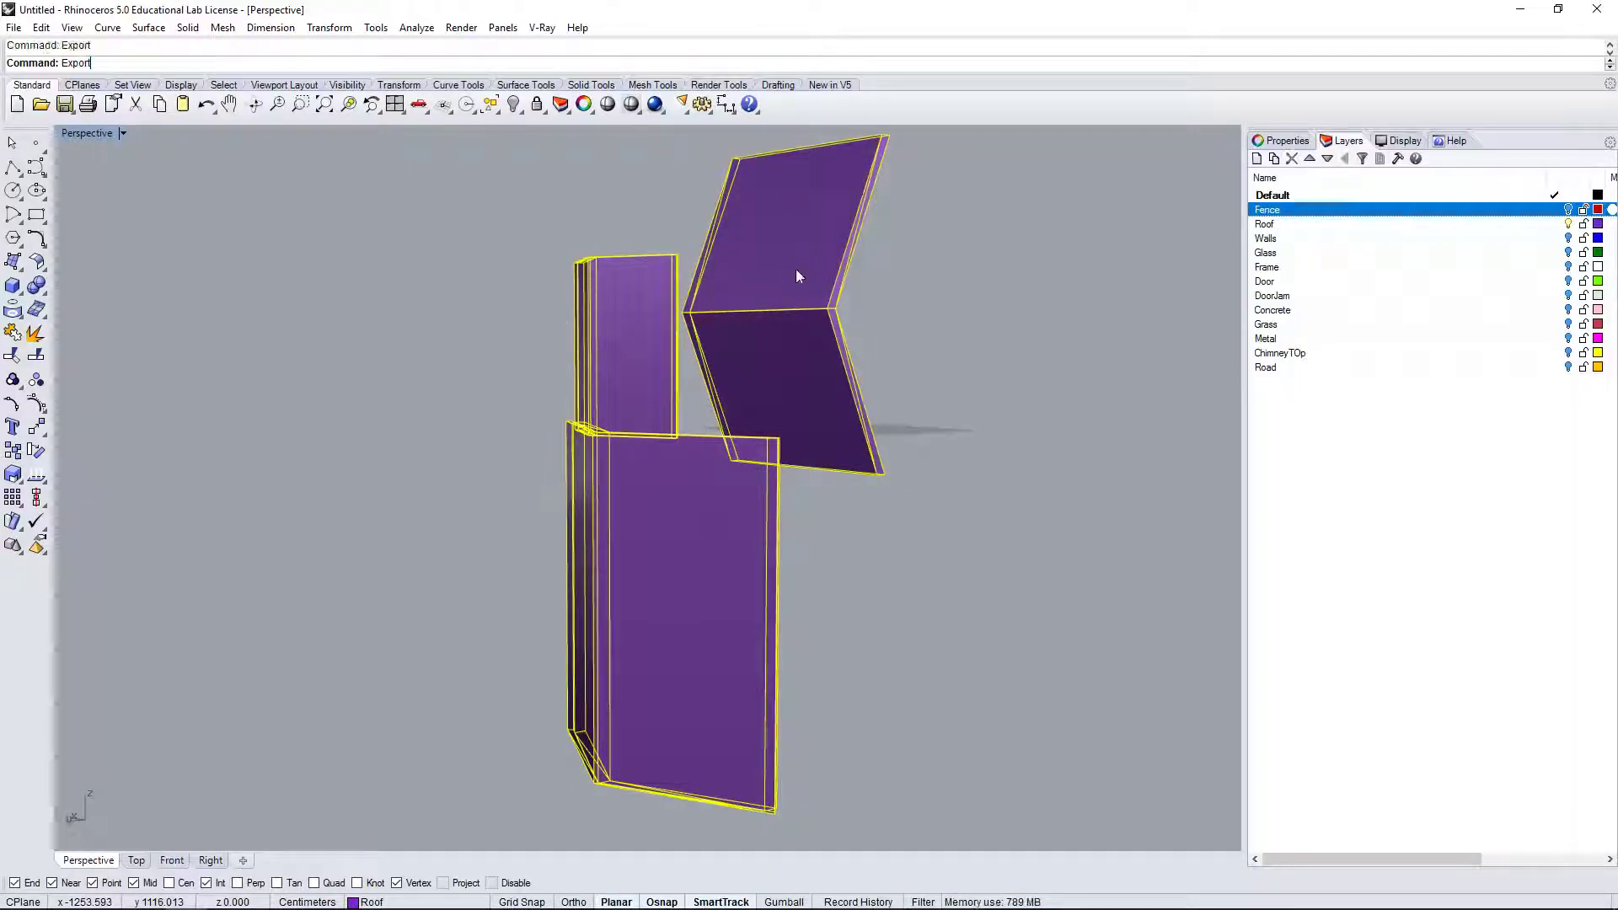
{"action": "type", "text": "Roof"}
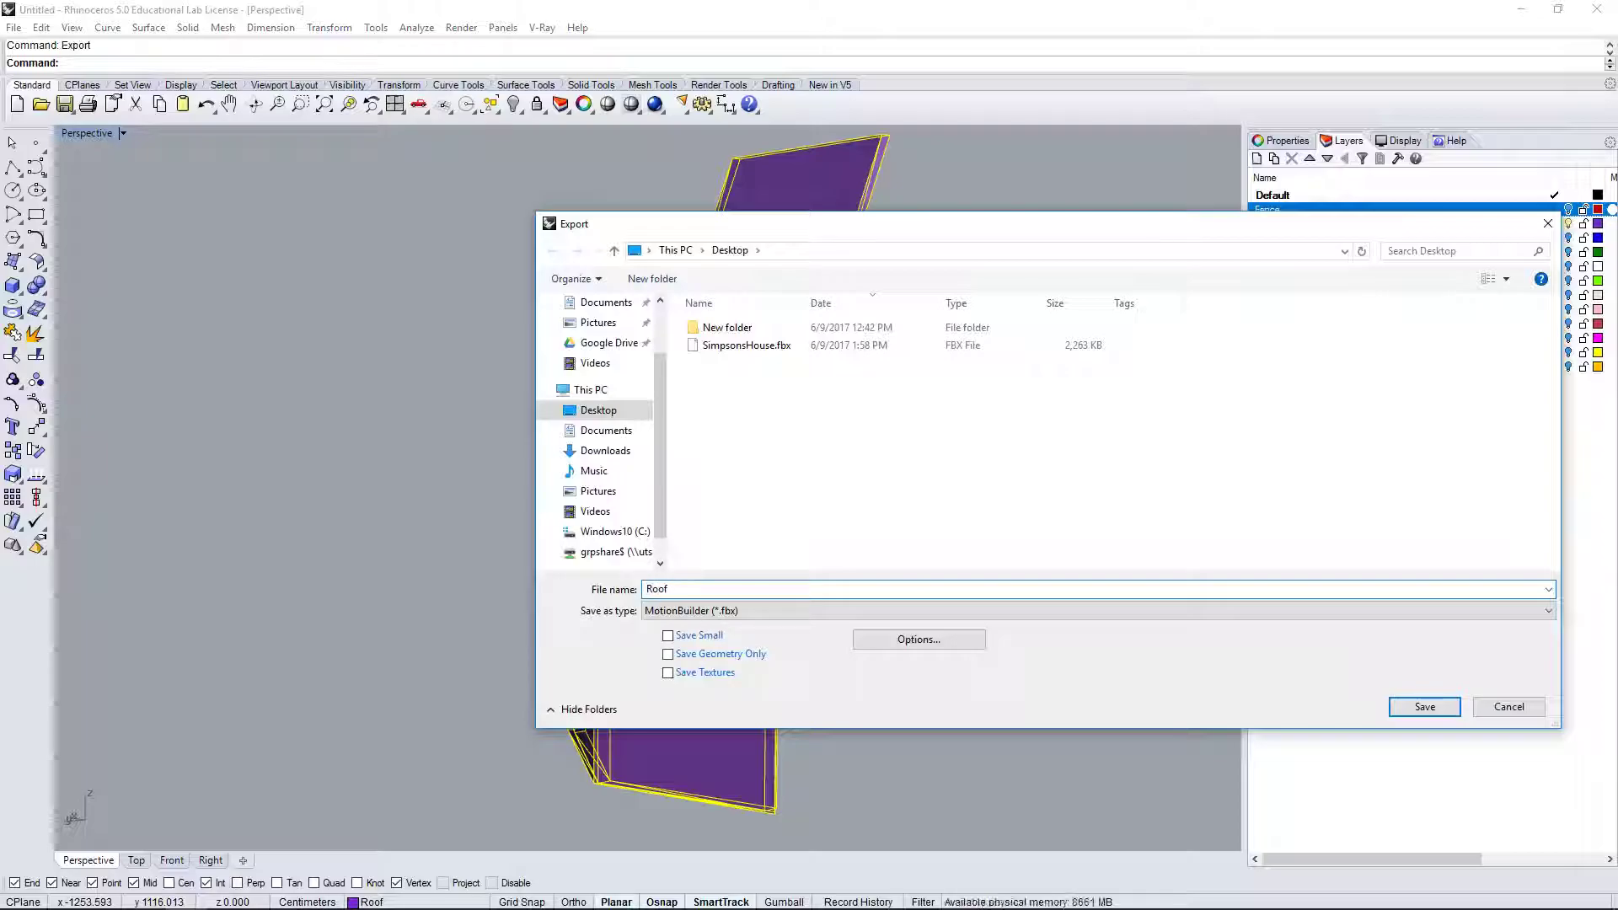
{"action": "key", "text": "Return"}
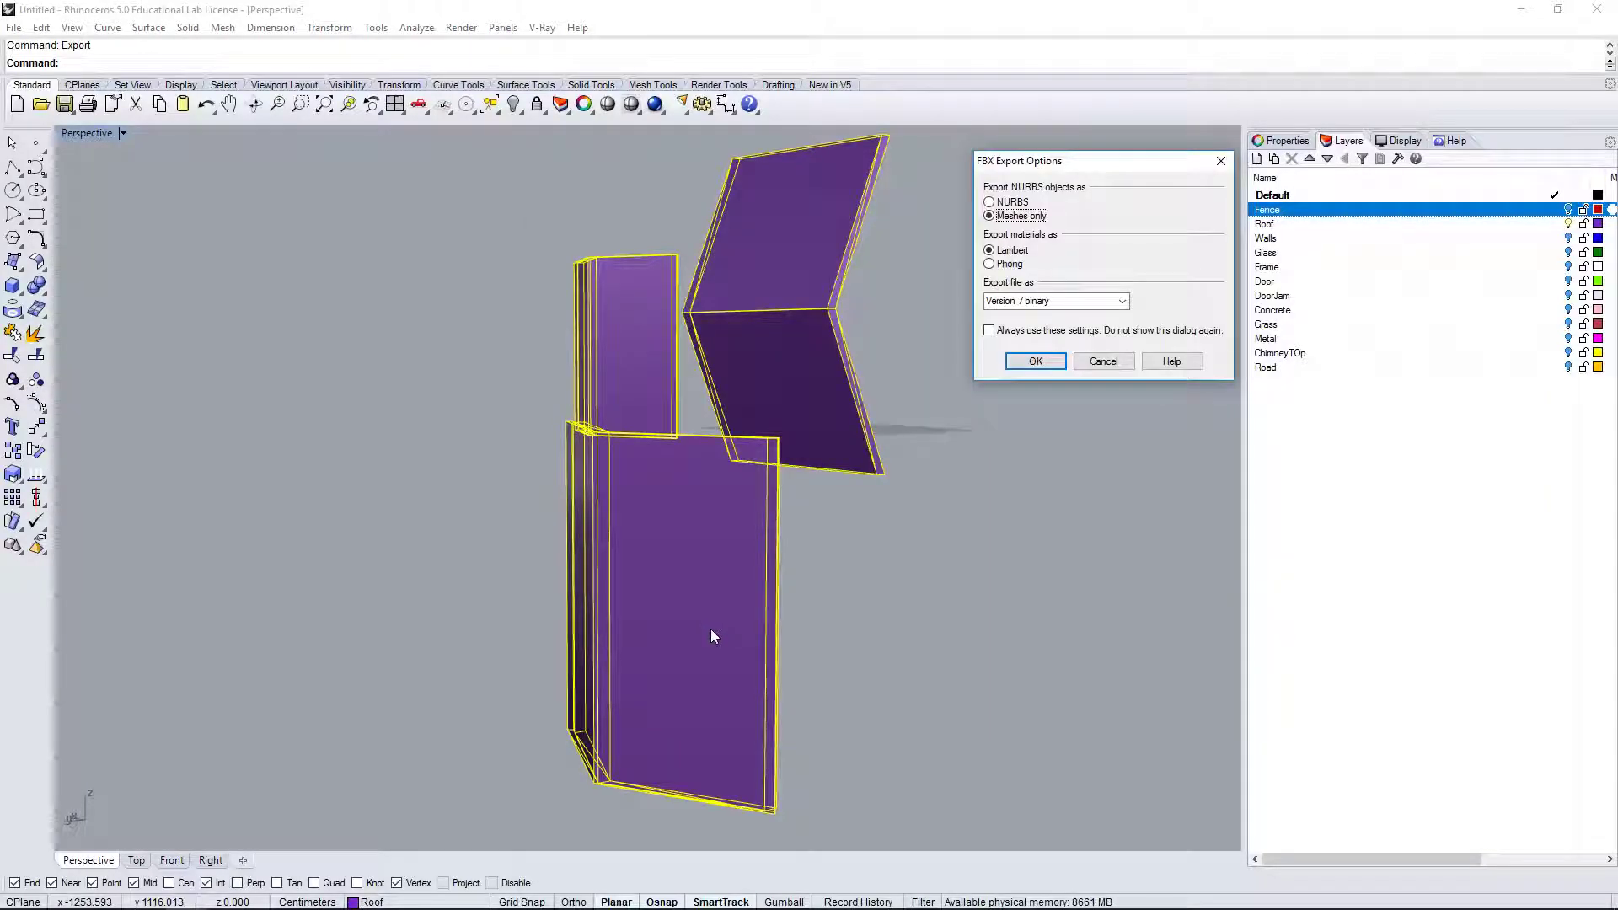
{"action": "left_click", "coordinate": [1023, 362]}
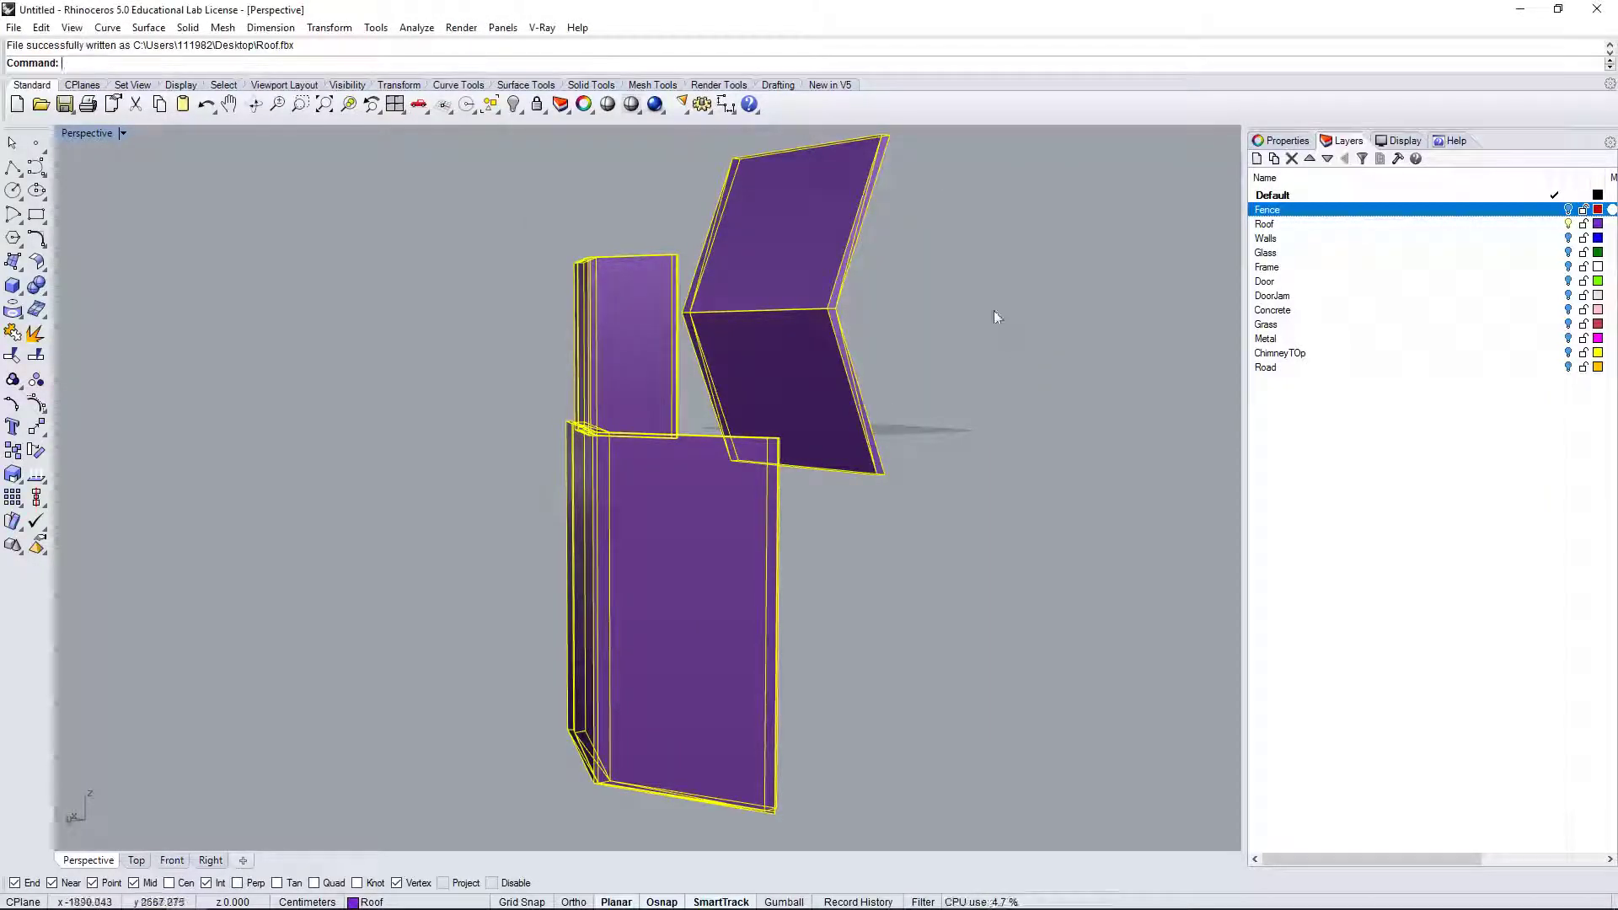